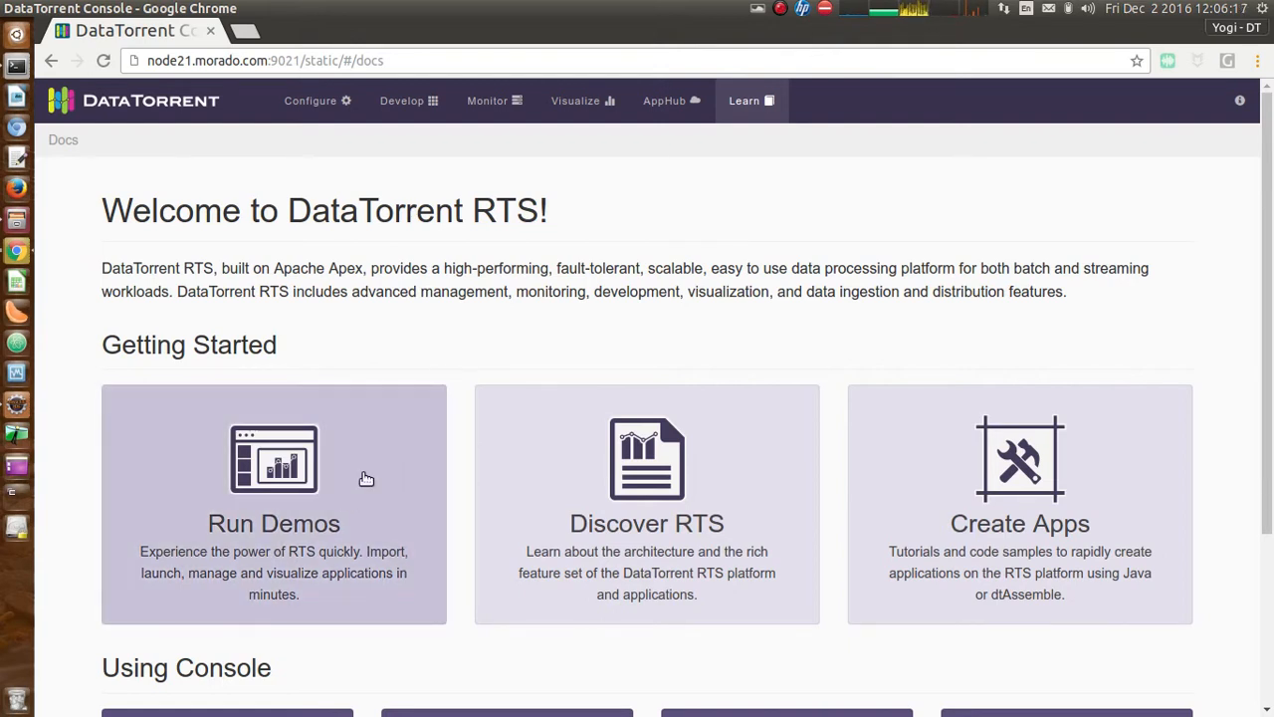
- Open the AppHub package list and clear its name filter to browse all available packages
{"action": "scroll", "coordinate": [550, 427], "scroll_direction": "down", "scroll_amount": 4}
{"action": "scroll", "coordinate": [550, 427], "scroll_direction": "up", "scroll_amount": 4}
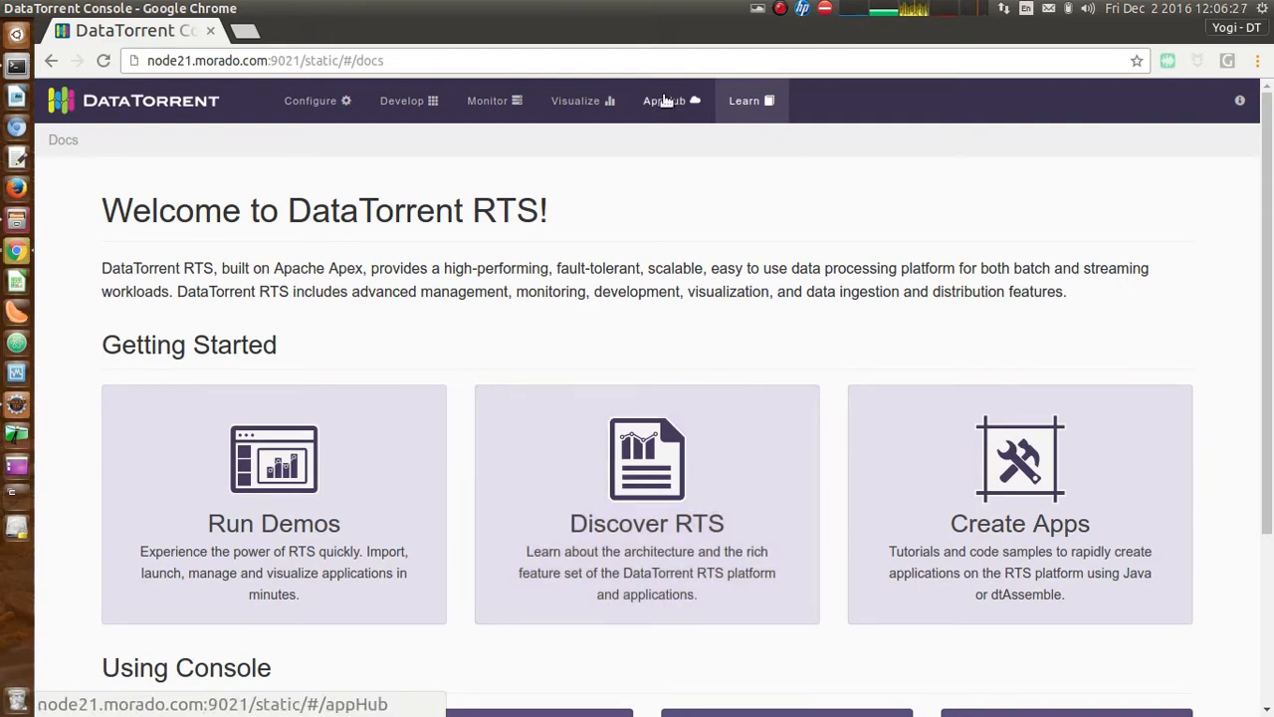
{"action": "left_click", "coordinate": [665, 101]}
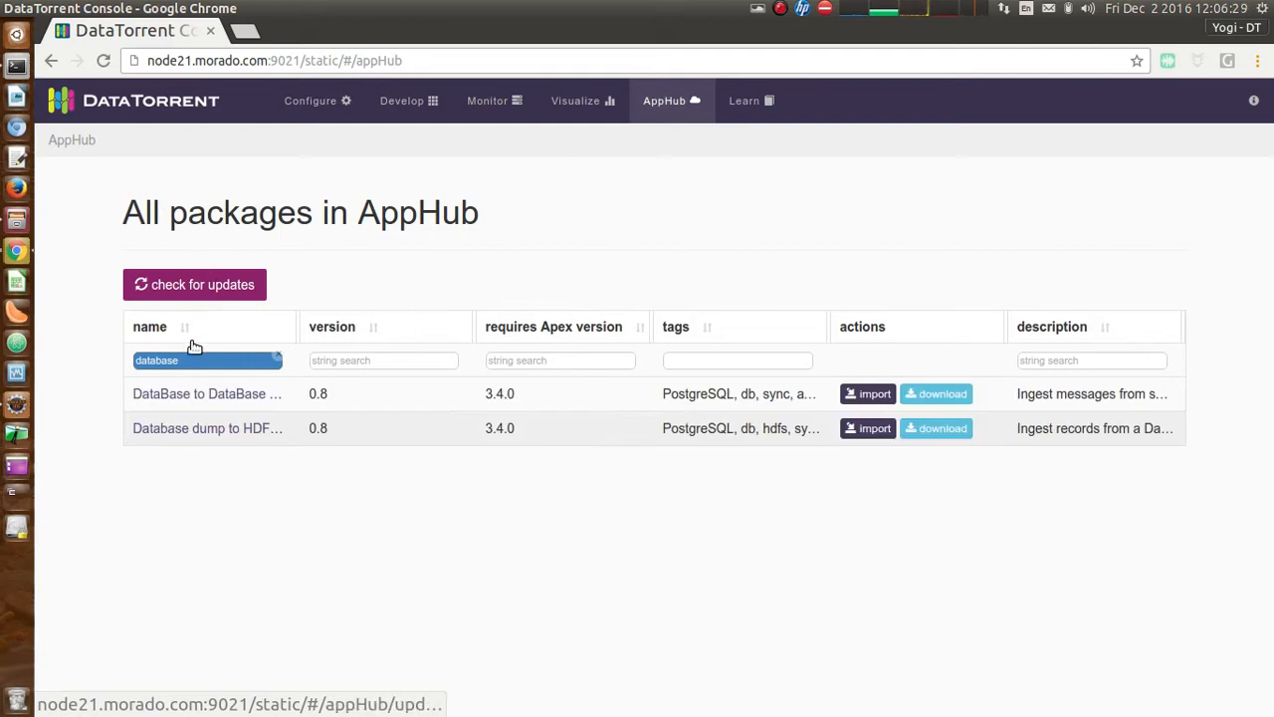
{"action": "key", "text": "BackSpace"}
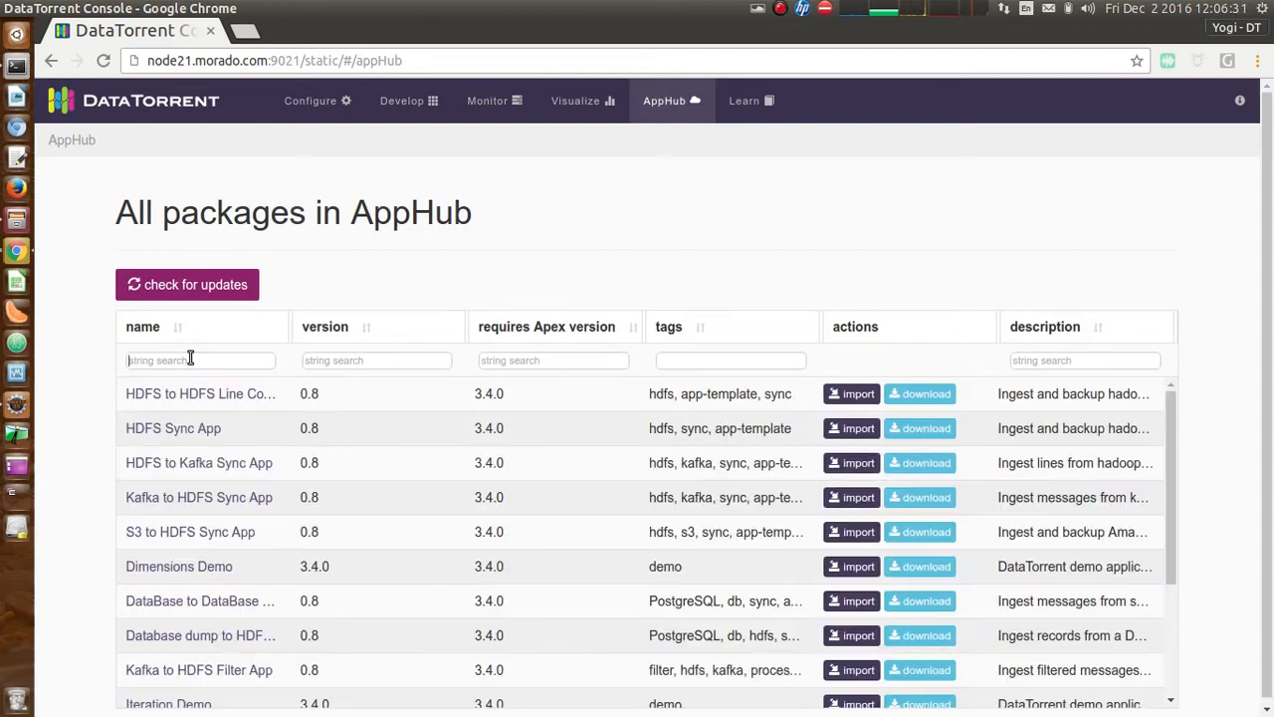
{"action": "scroll", "coordinate": [380, 513], "scroll_direction": "down", "scroll_amount": 3}
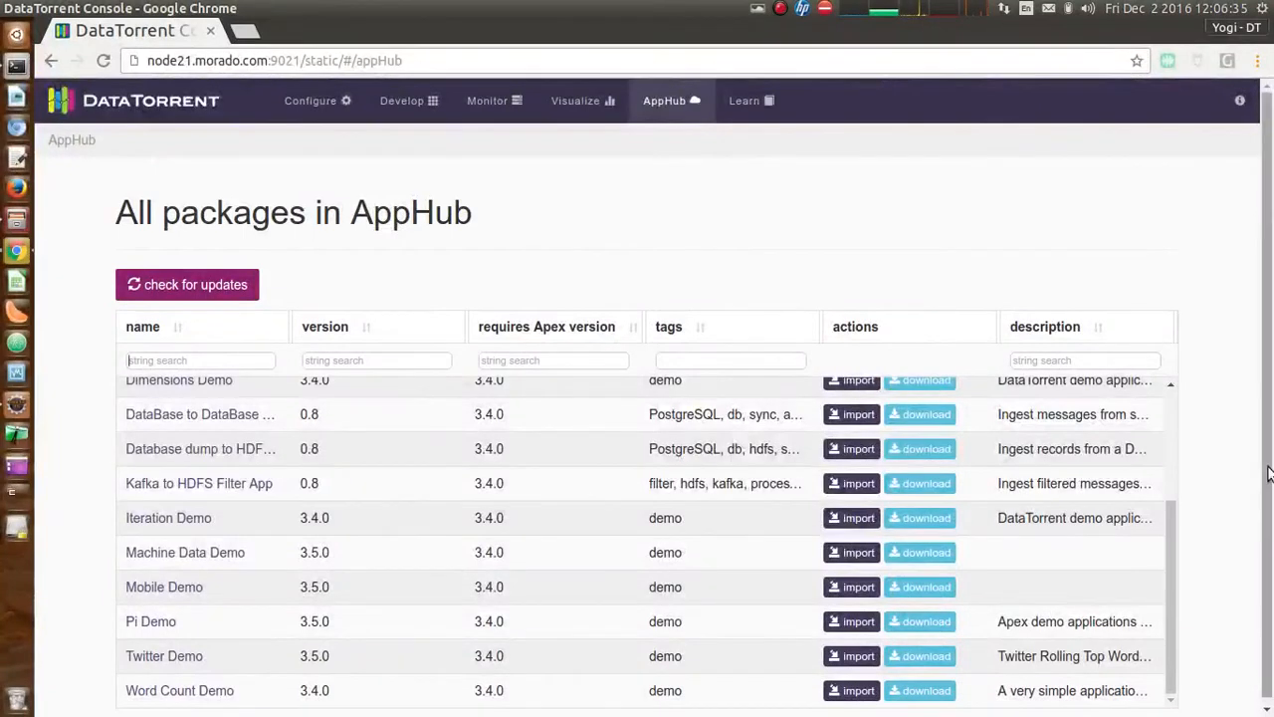
{"action": "scroll", "coordinate": [1221, 474], "scroll_direction": "down", "scroll_amount": 1}
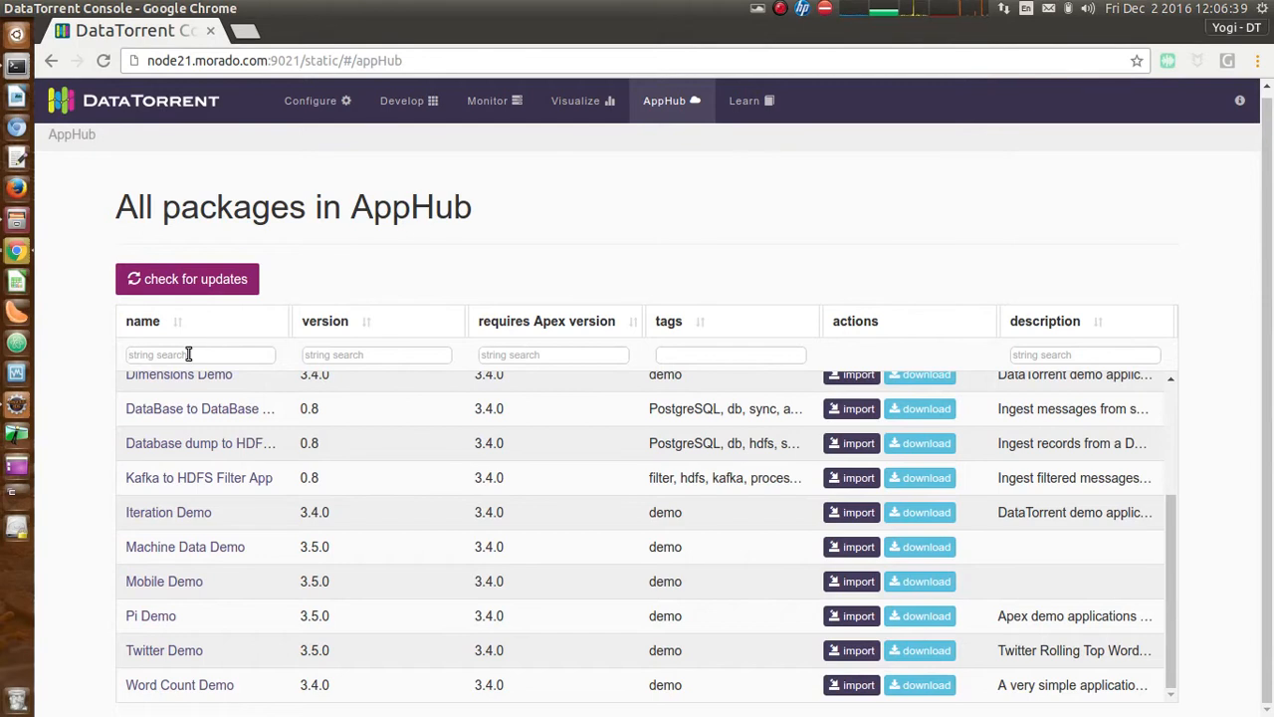
- Filter the AppHub packages by the name "database" and widen the name column to show the full package names
{"action": "type", "text": "data"}
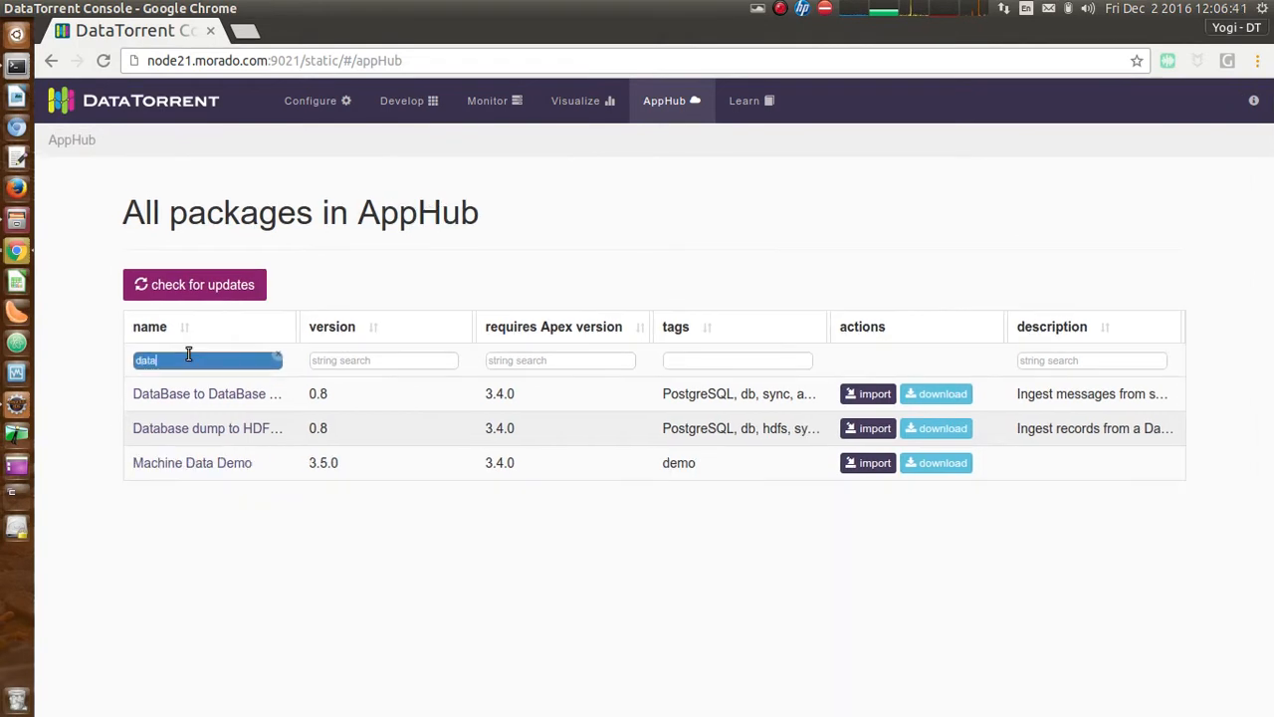
{"action": "type", "text": "base"}
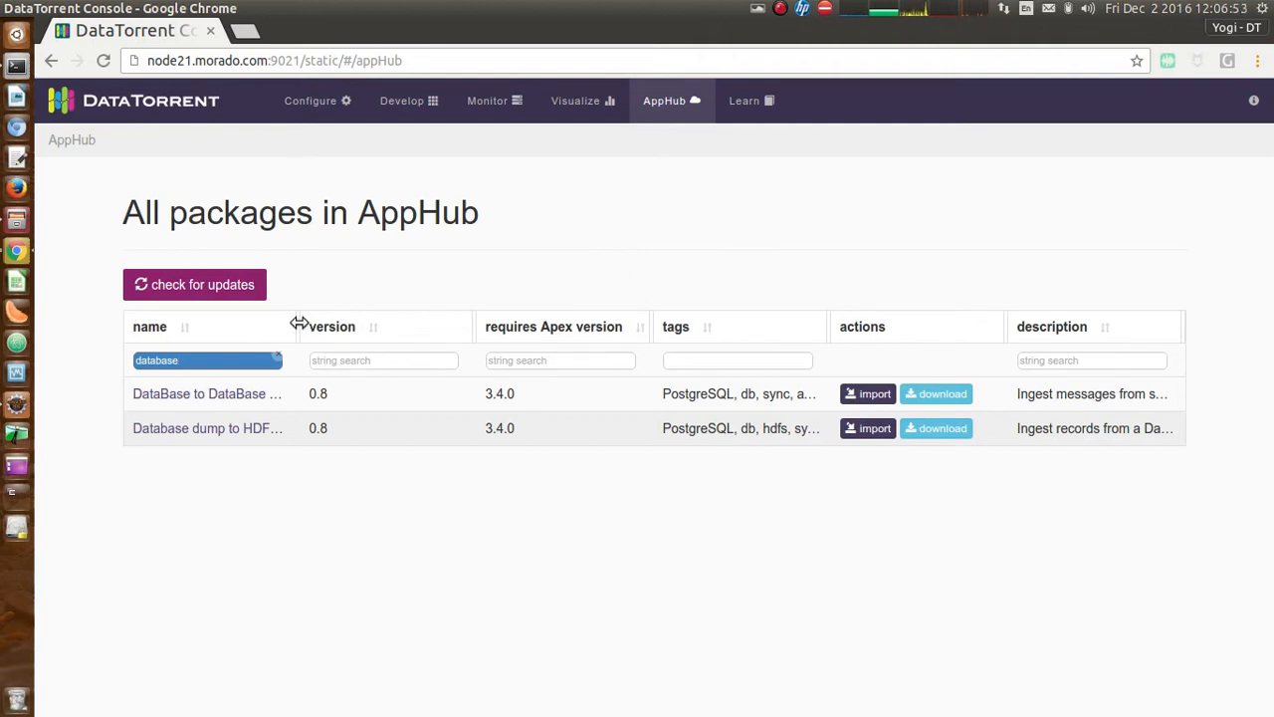
{"action": "left_click_drag", "start_coordinate": [299, 324], "coordinate": [384, 324]}
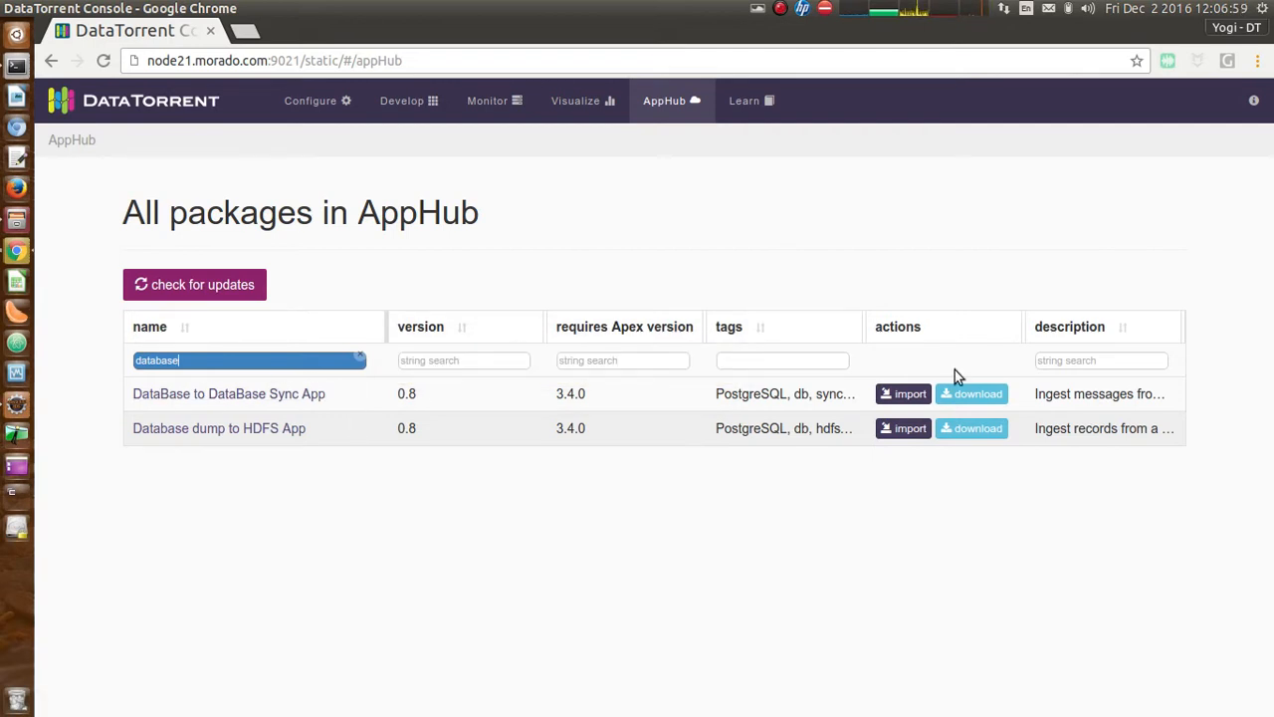
- Import the DataBase to DataBase Sync App package from AppHub and open its package page
{"action": "left_click", "coordinate": [910, 394]}
{"action": "mouse_move", "coordinate": [1046, 139]}
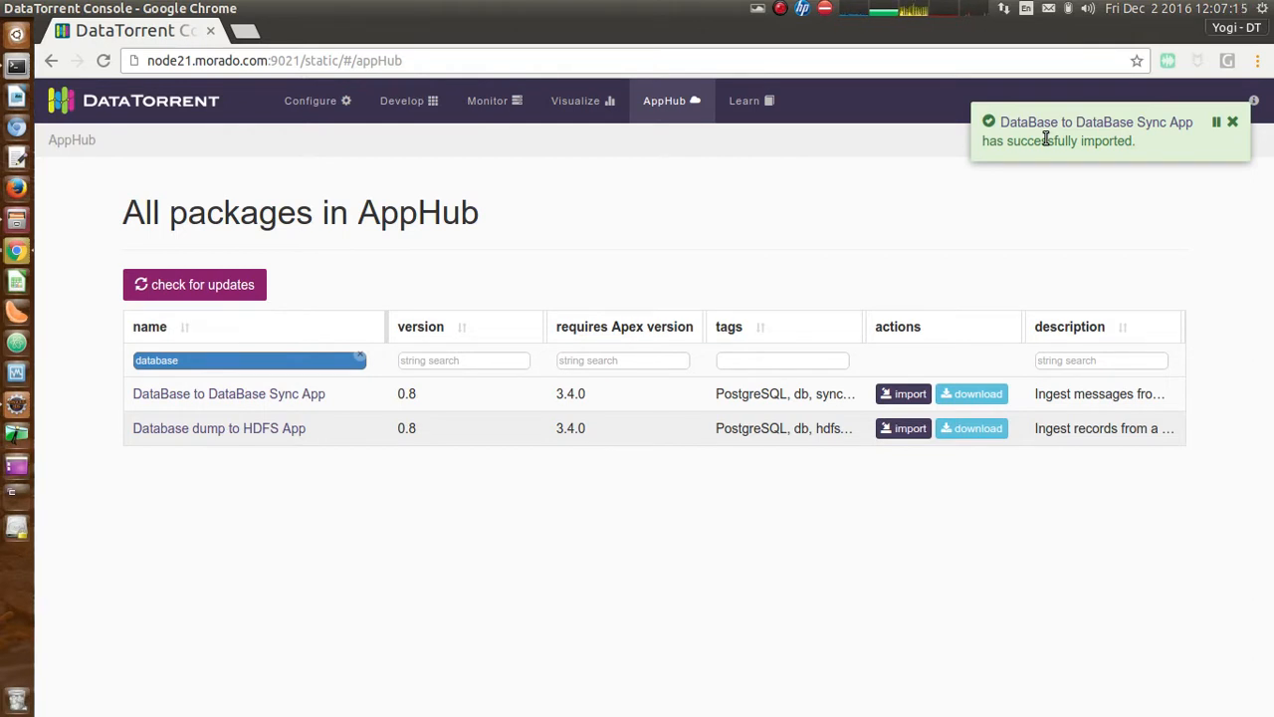
{"action": "left_click", "coordinate": [1048, 124]}
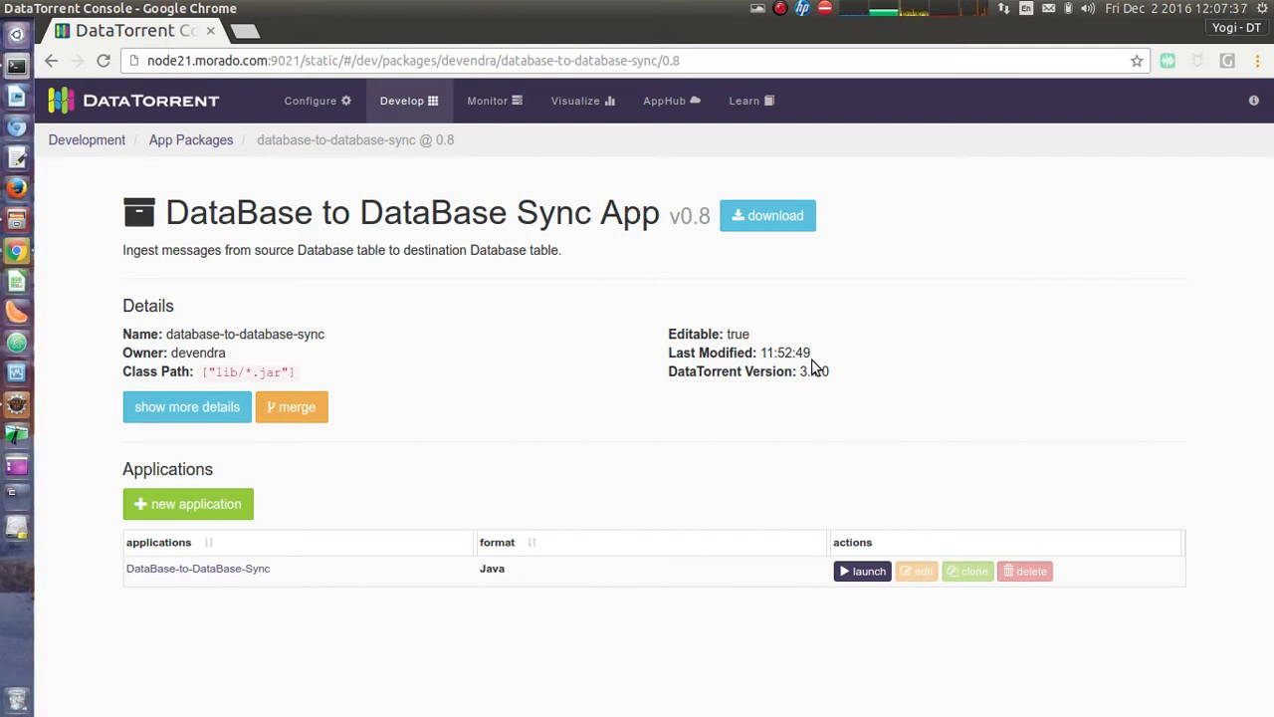
- Start launching DataBase-to-DataBase-Sync with its existing name, using the saved configuration cluster-memory-conf.xml
{"action": "left_click", "coordinate": [864, 572]}
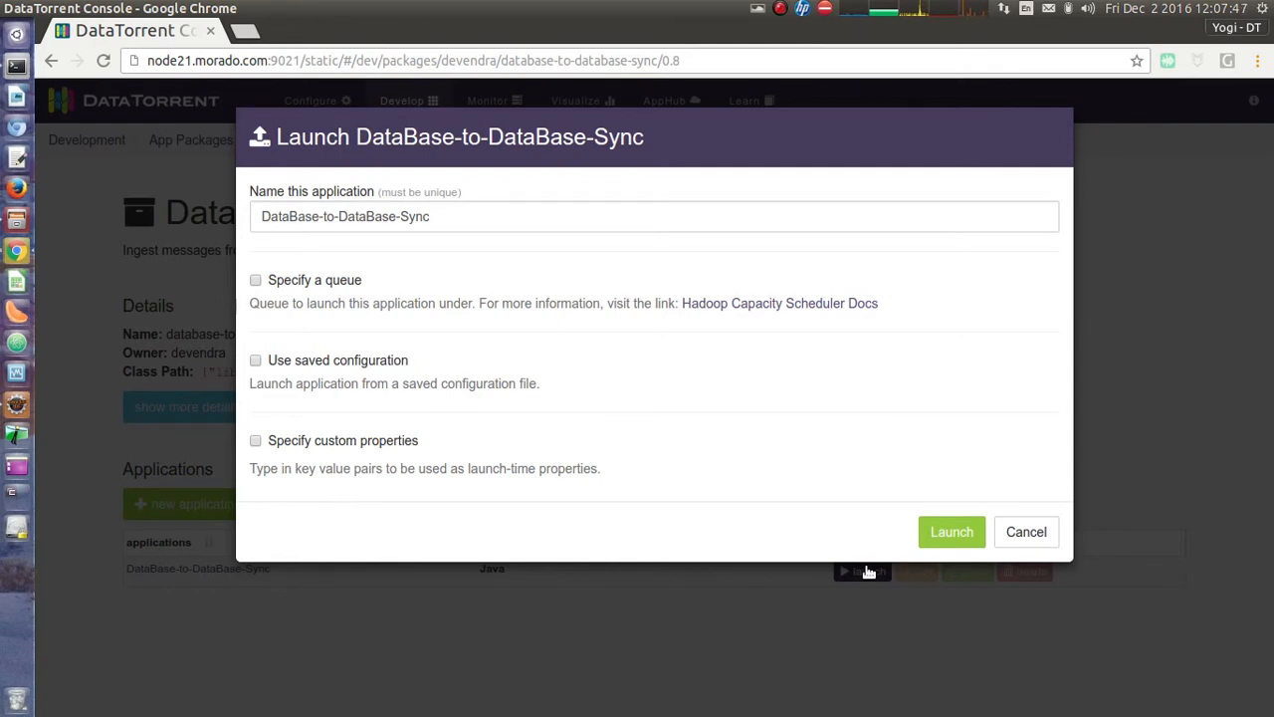
{"action": "left_click", "coordinate": [458, 217]}
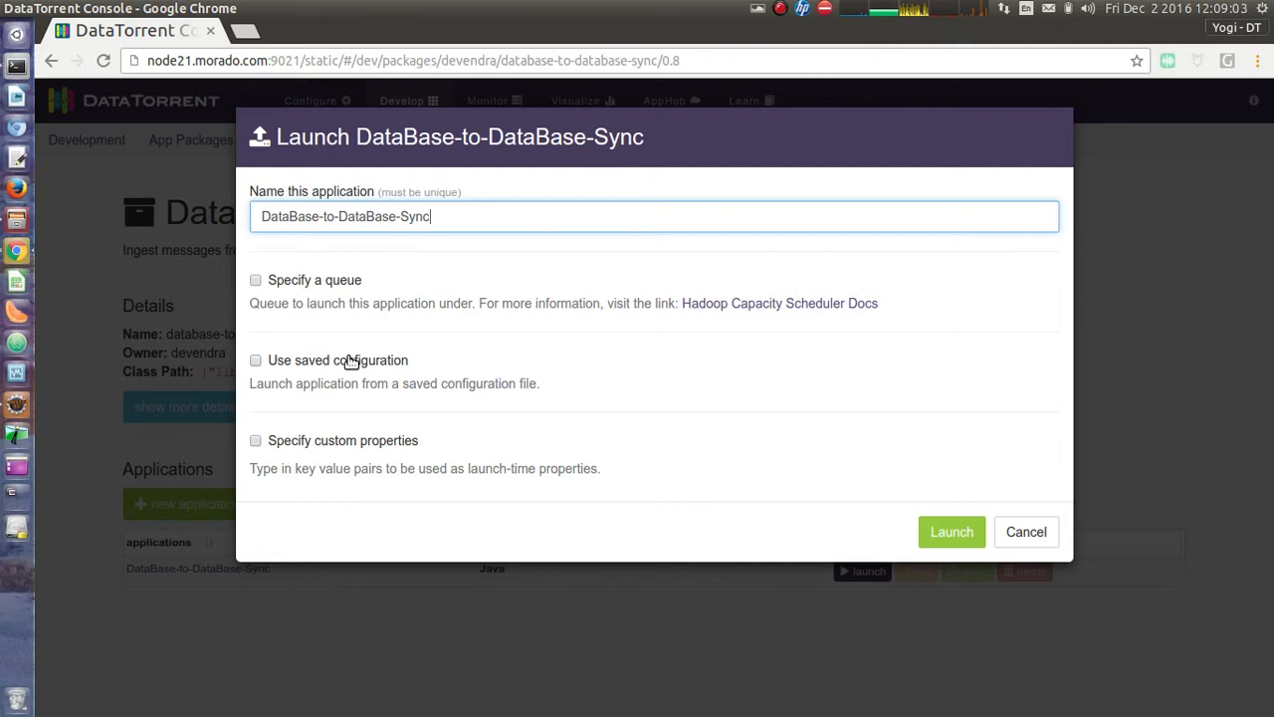
{"action": "left_click", "coordinate": [256, 361]}
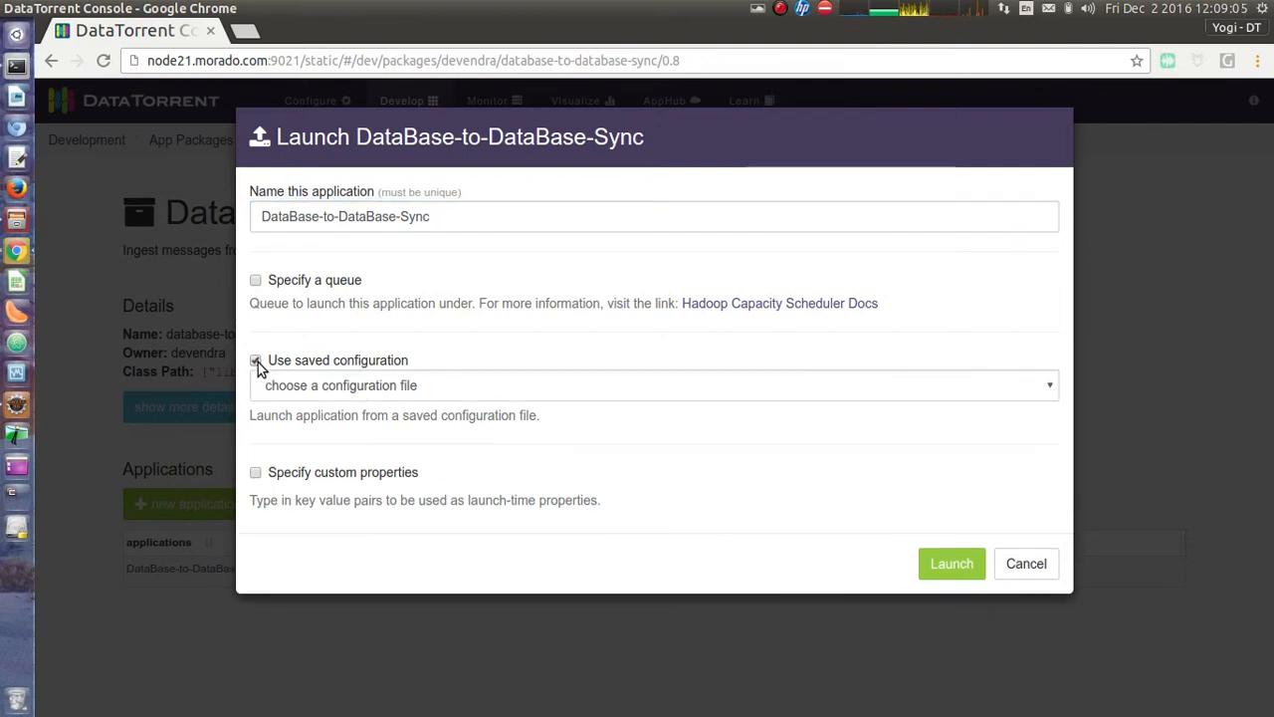
{"action": "left_click", "coordinate": [302, 388]}
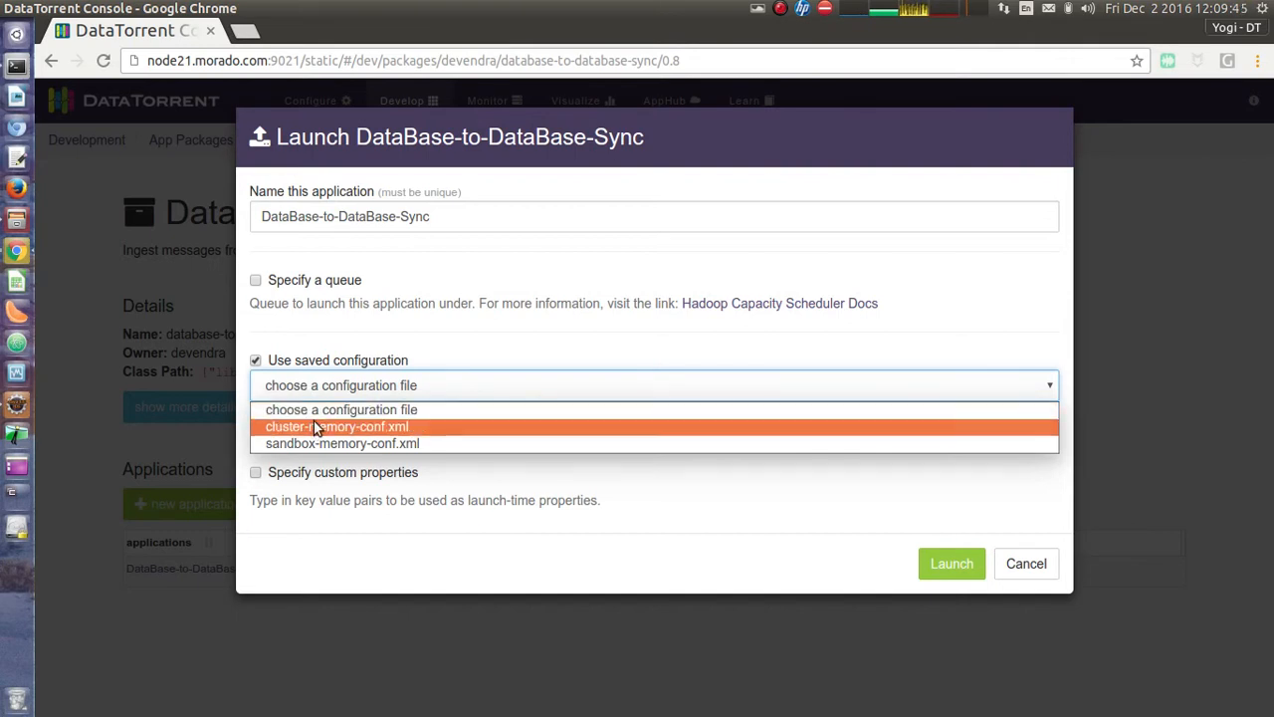
{"action": "left_click", "coordinate": [312, 426]}
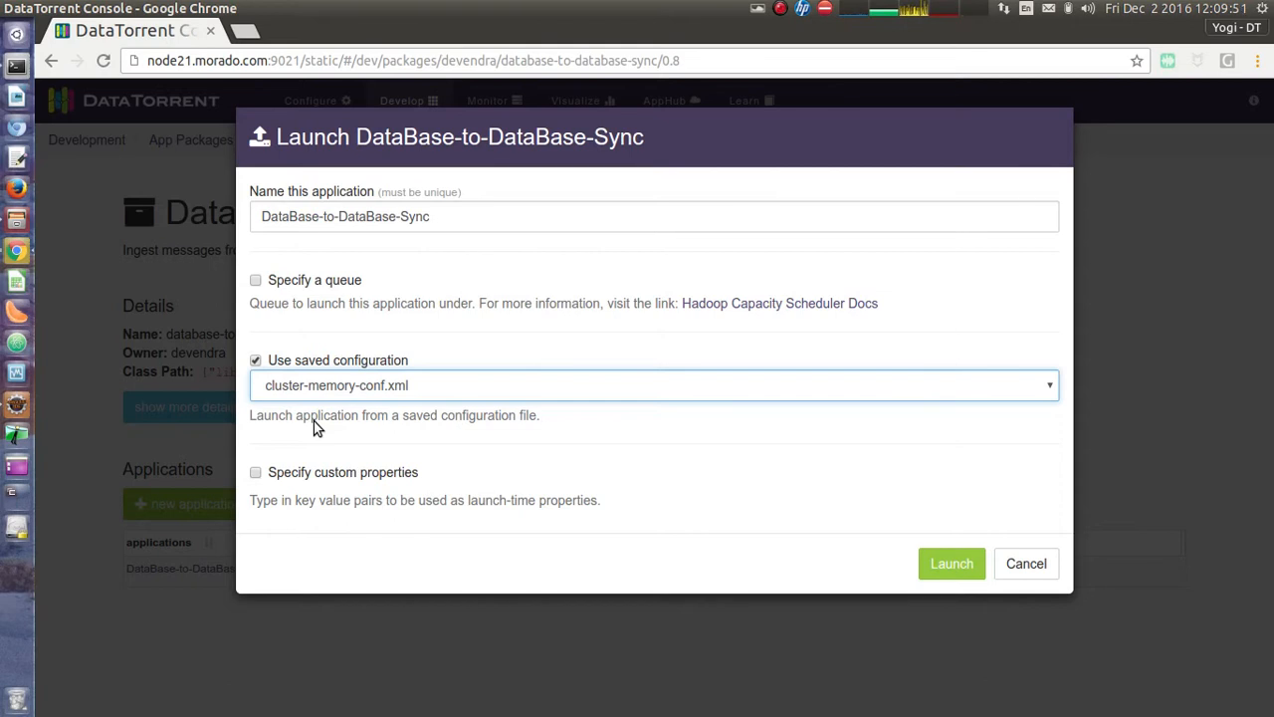
- Enable custom properties for the launch and add all of the package's default properties
{"action": "left_click", "coordinate": [256, 473]}
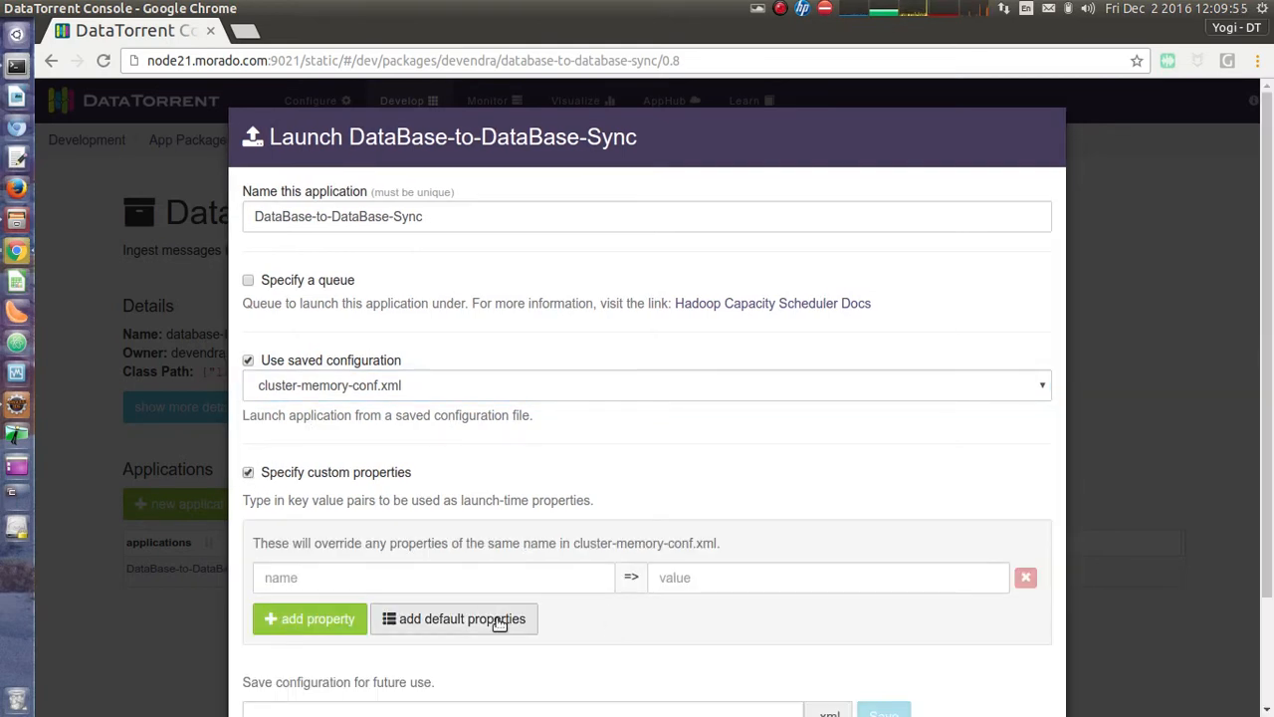
{"action": "scroll", "coordinate": [490, 619], "scroll_direction": "down", "scroll_amount": 3}
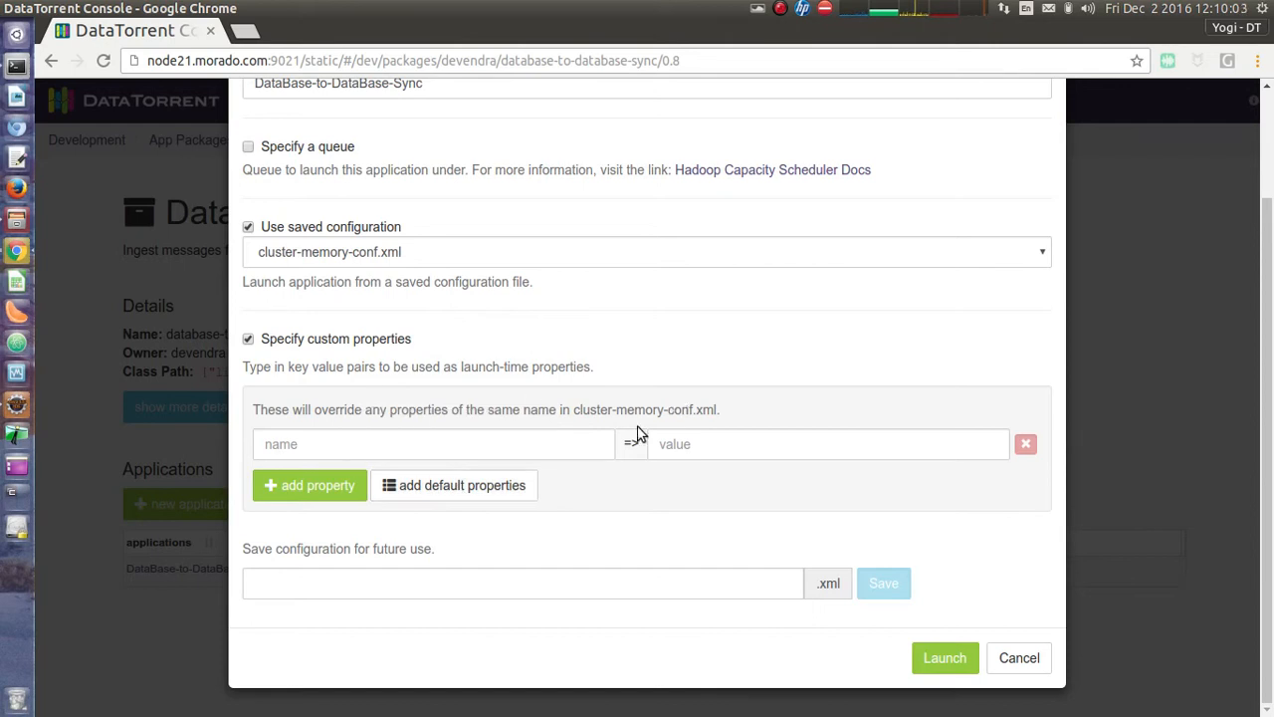
{"action": "left_click", "coordinate": [458, 432]}
{"action": "left_click", "coordinate": [705, 446]}
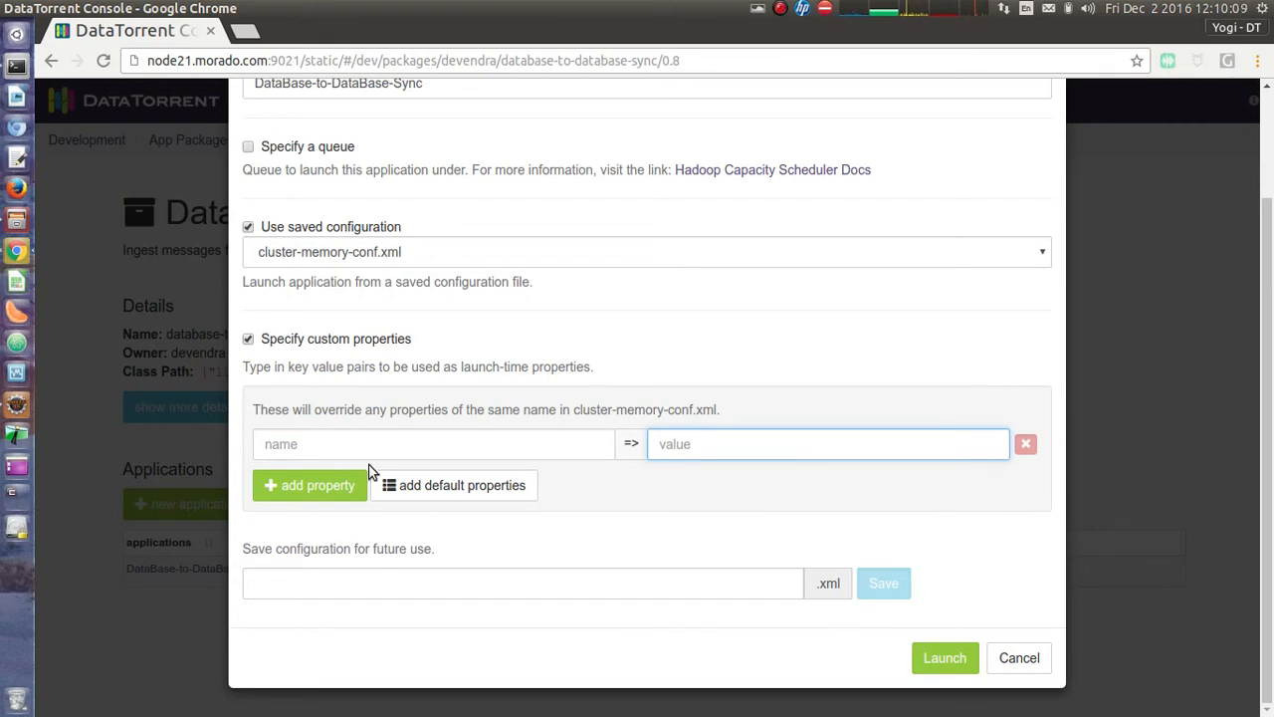
{"action": "left_click", "coordinate": [424, 494]}
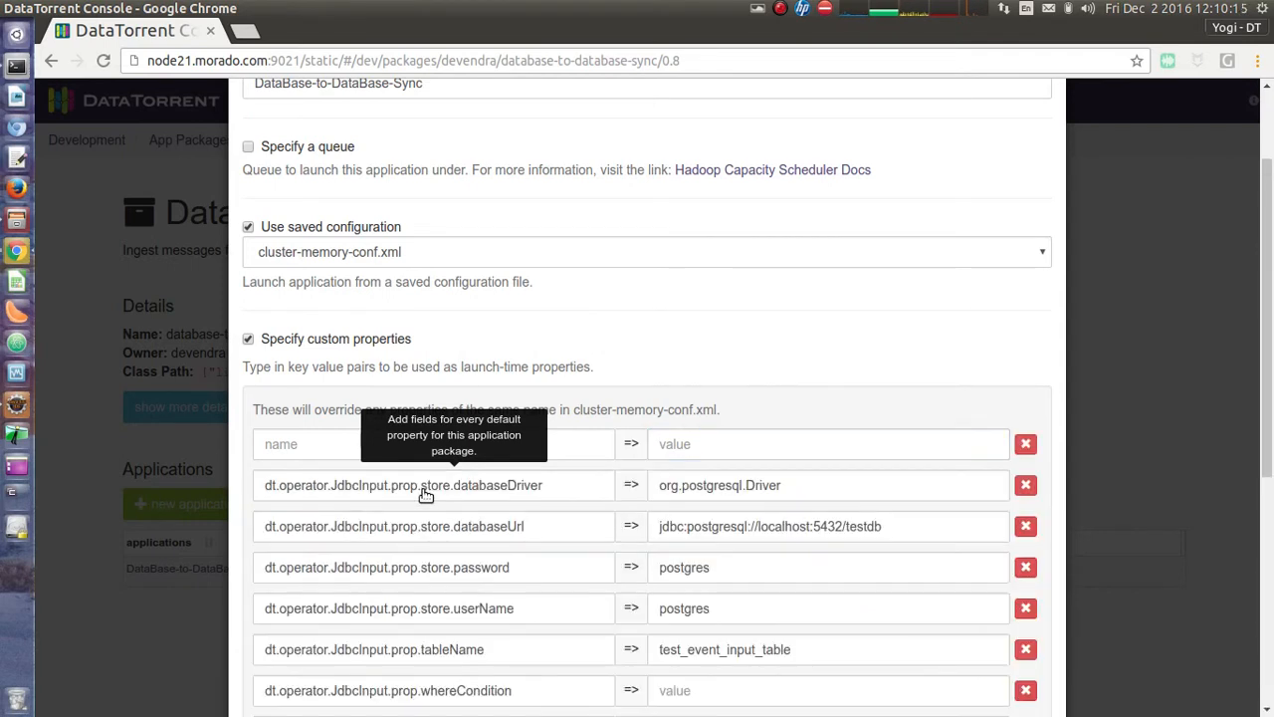
- Review the list of default properties, comparing those of the JdbcInput operator with those of the JdbcOutput operator
{"action": "scroll", "coordinate": [582, 428], "scroll_direction": "down", "scroll_amount": 4}
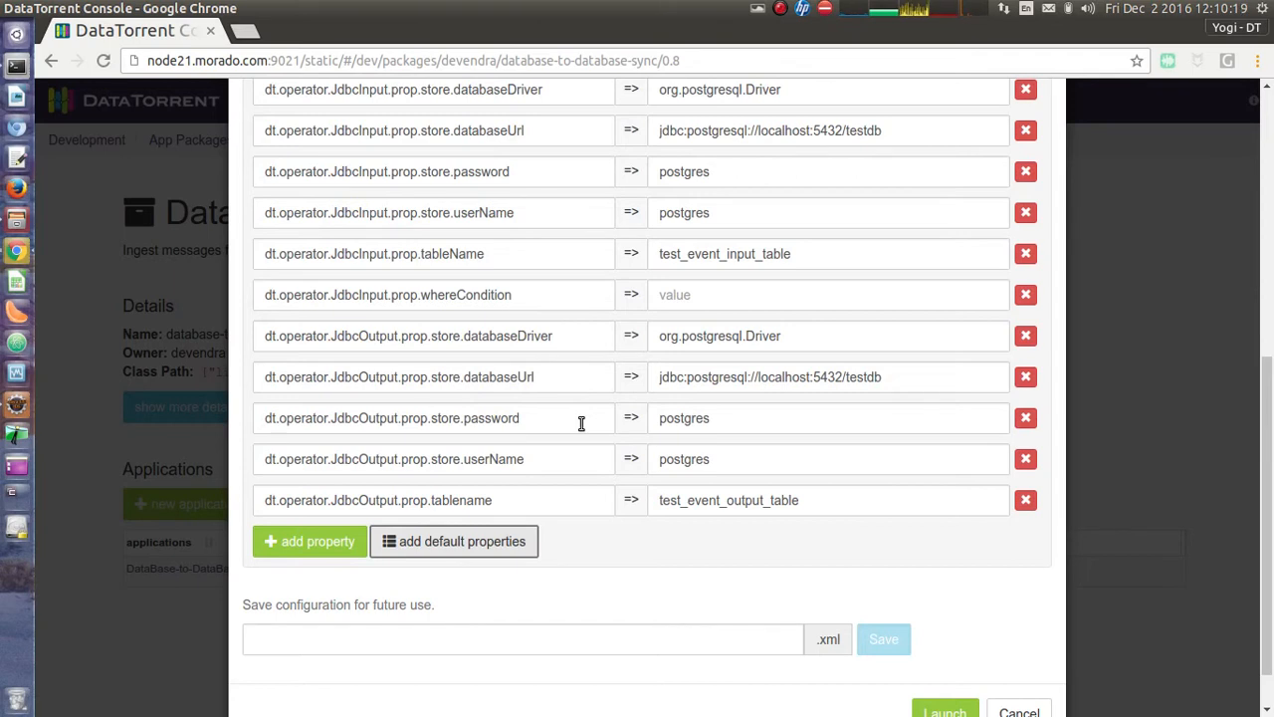
{"action": "scroll", "coordinate": [581, 423], "scroll_direction": "up", "scroll_amount": 2}
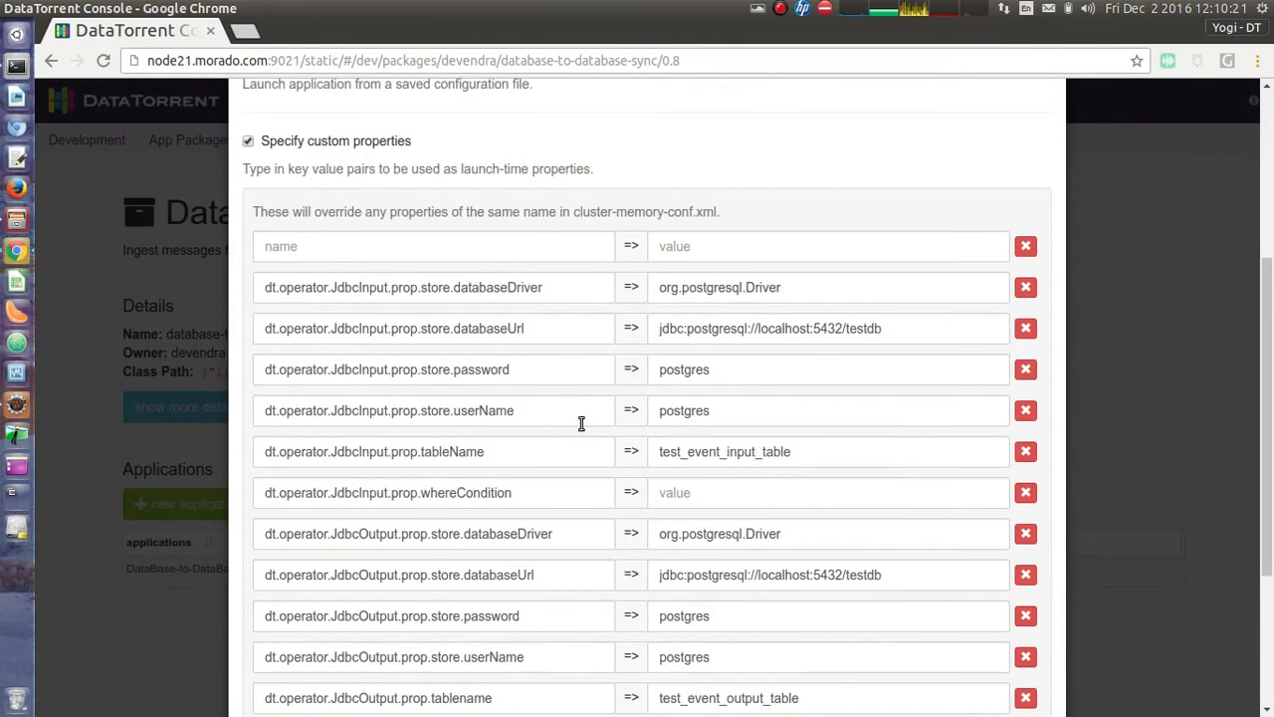
{"action": "scroll", "coordinate": [581, 423], "scroll_direction": "down", "scroll_amount": 2}
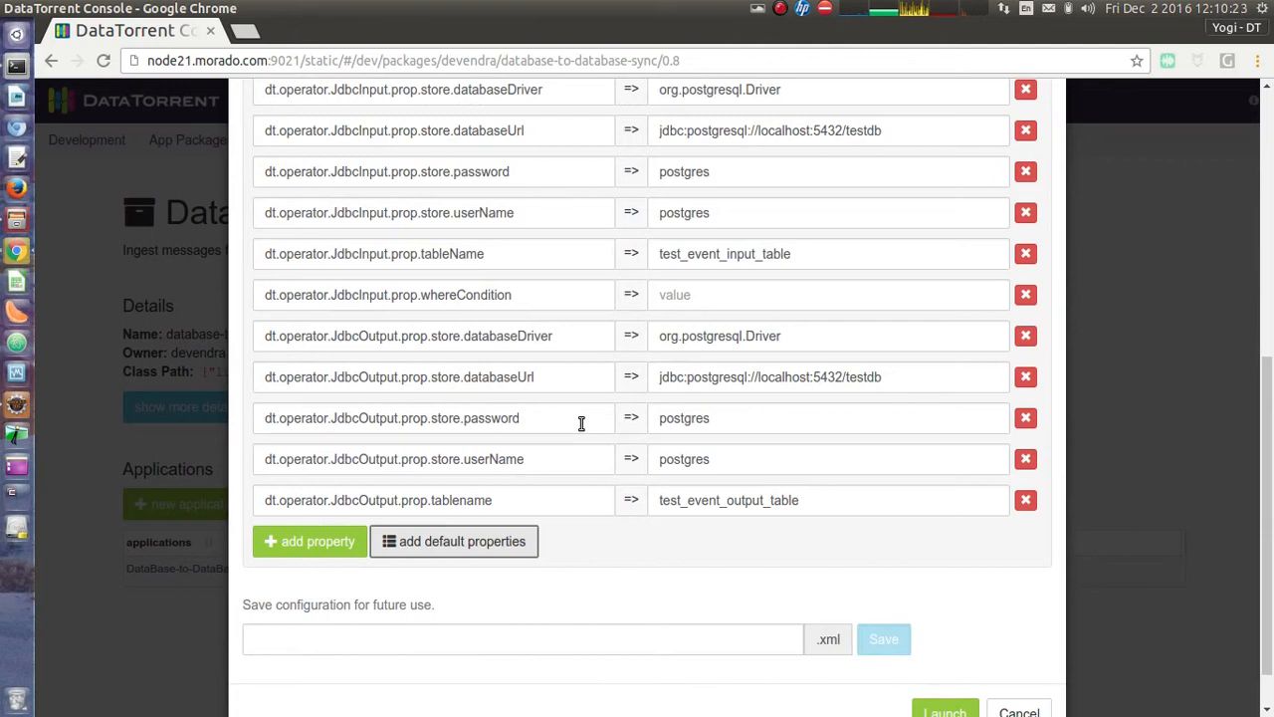
{"action": "scroll", "coordinate": [581, 423], "scroll_direction": "up", "scroll_amount": 2}
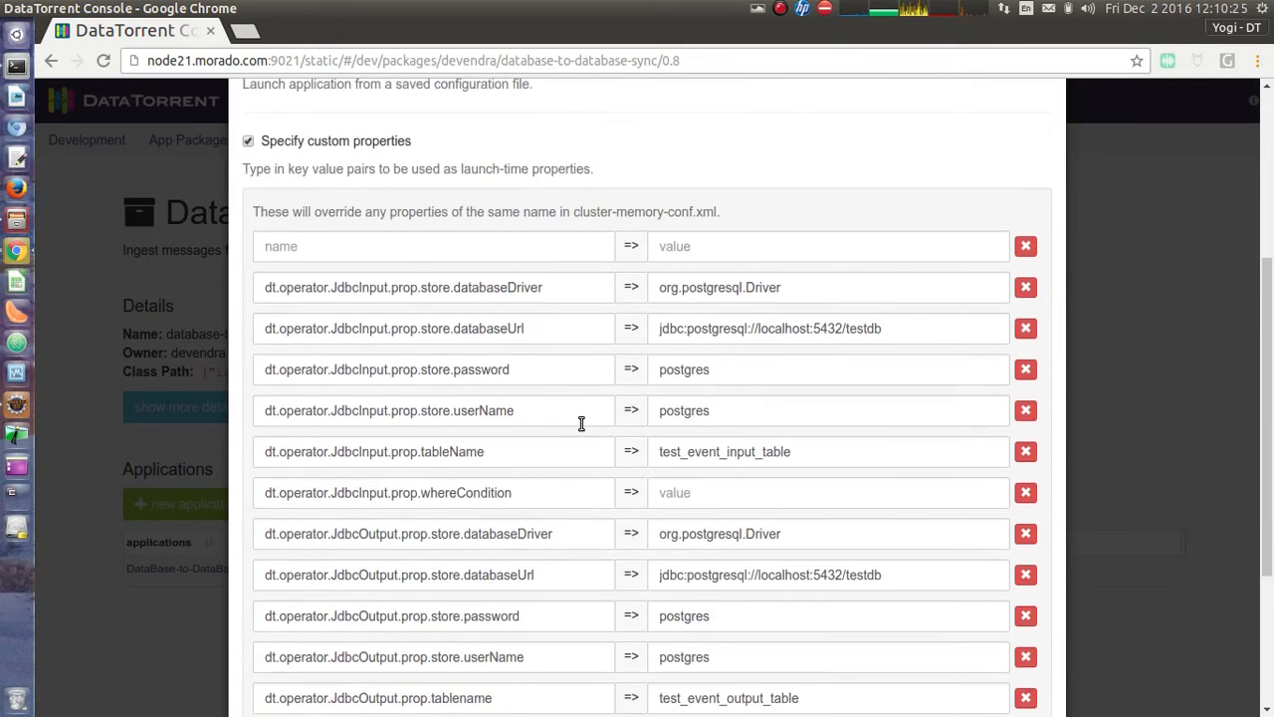
{"action": "scroll", "coordinate": [581, 423], "scroll_direction": "down", "scroll_amount": 2}
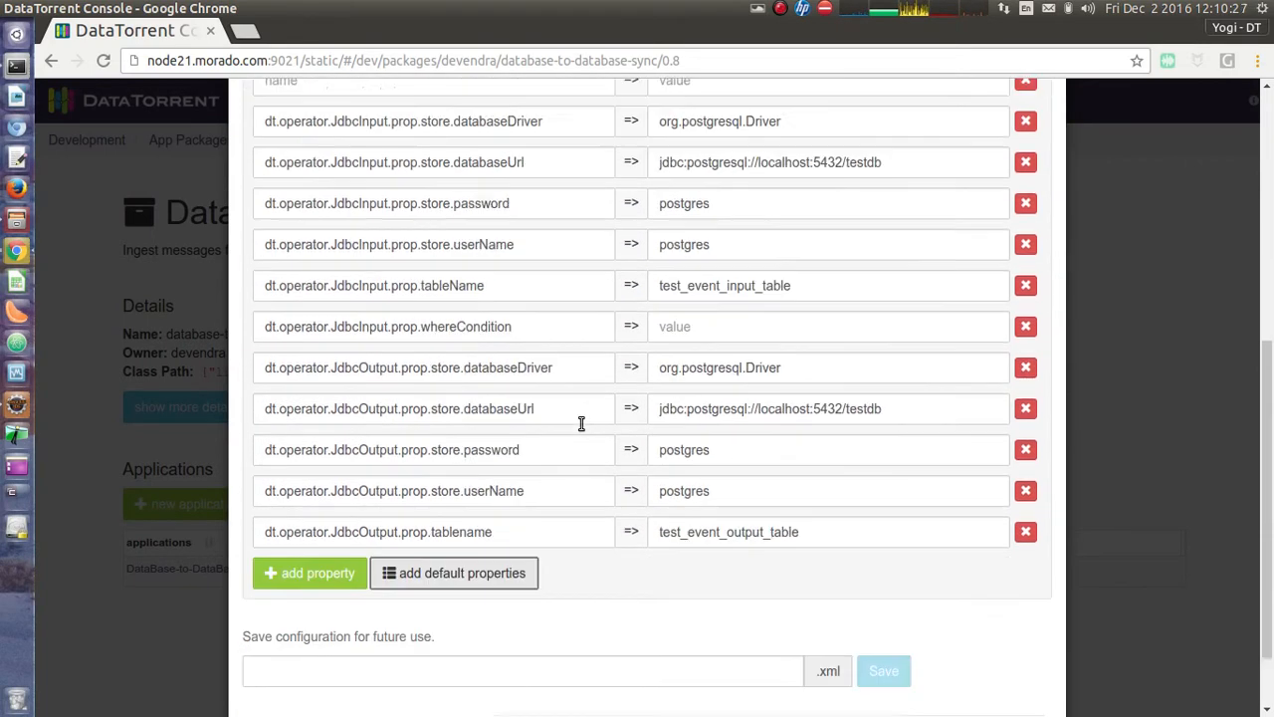
{"action": "scroll", "coordinate": [581, 423], "scroll_direction": "up", "scroll_amount": 2}
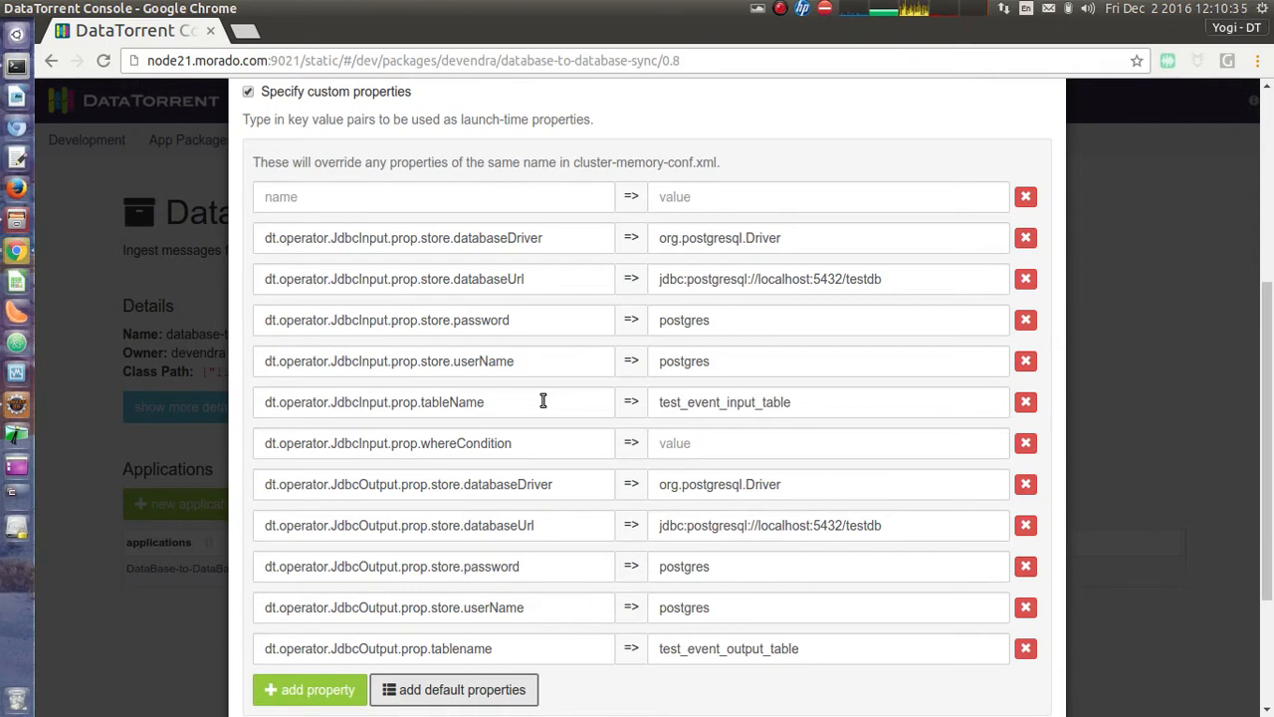
{"action": "double_click", "coordinate": [289, 239]}
{"action": "double_click", "coordinate": [379, 237]}
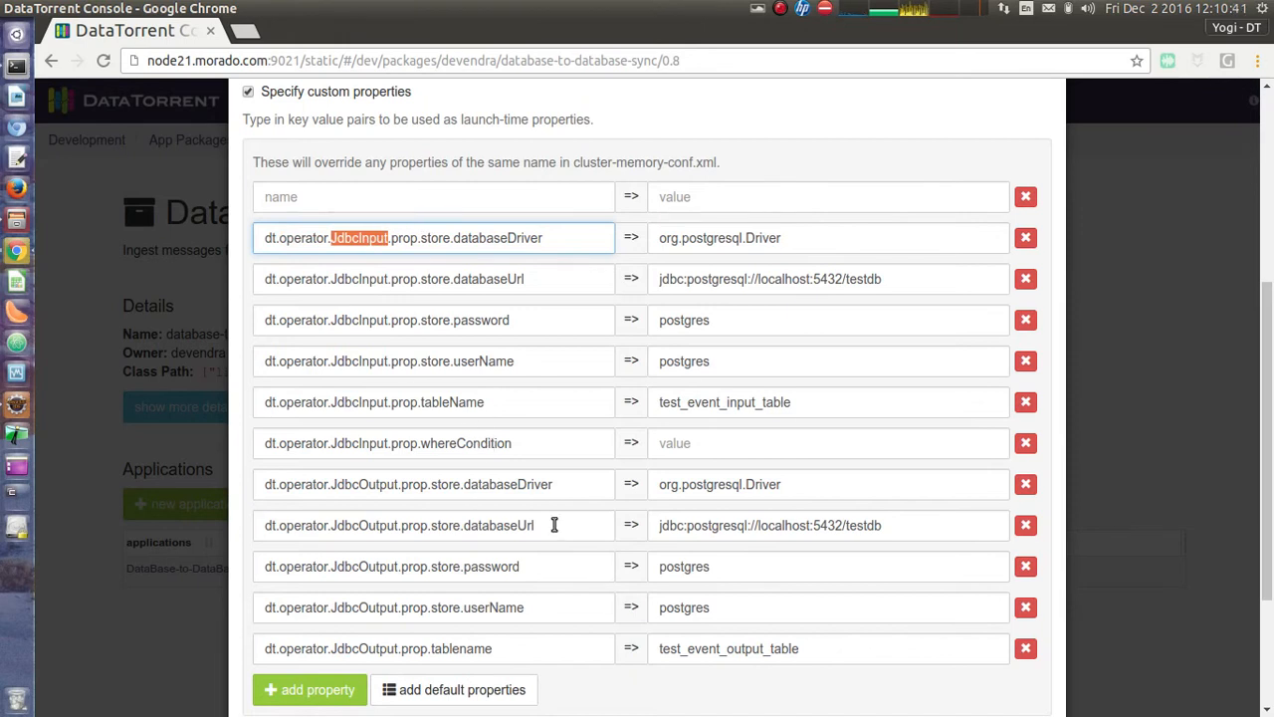
{"action": "scroll", "coordinate": [552, 525], "scroll_direction": "down", "scroll_amount": 1}
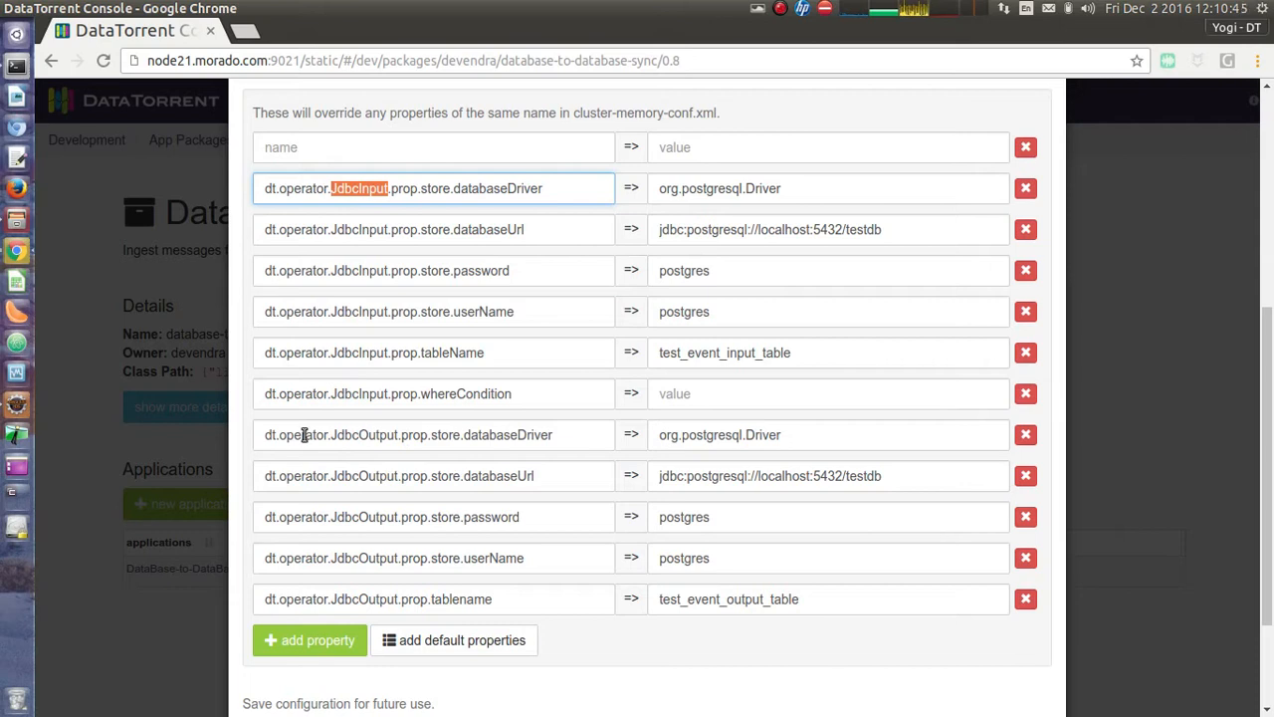
{"action": "double_click", "coordinate": [375, 435]}
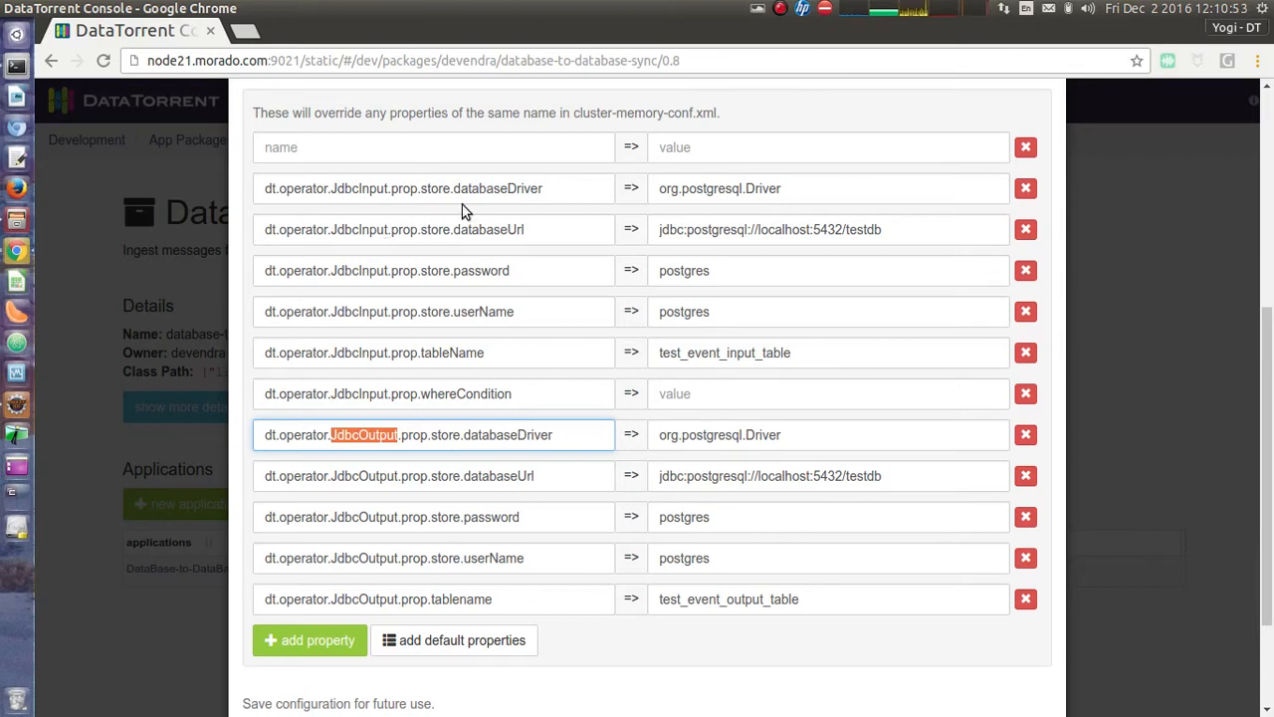
- Examine the JdbcInput store's databaseDriver, databaseUrl, password and userName properties
{"action": "double_click", "coordinate": [488, 188]}
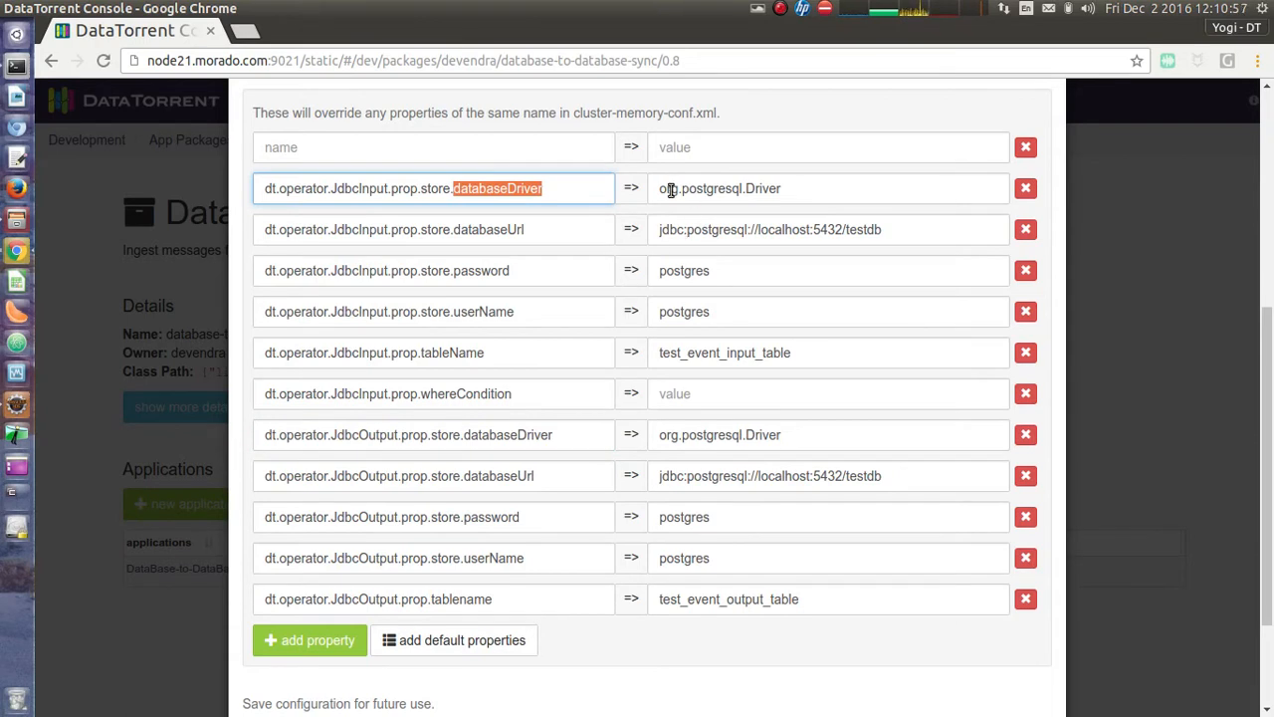
{"action": "left_click", "coordinate": [705, 188]}
{"action": "double_click", "coordinate": [706, 188]}
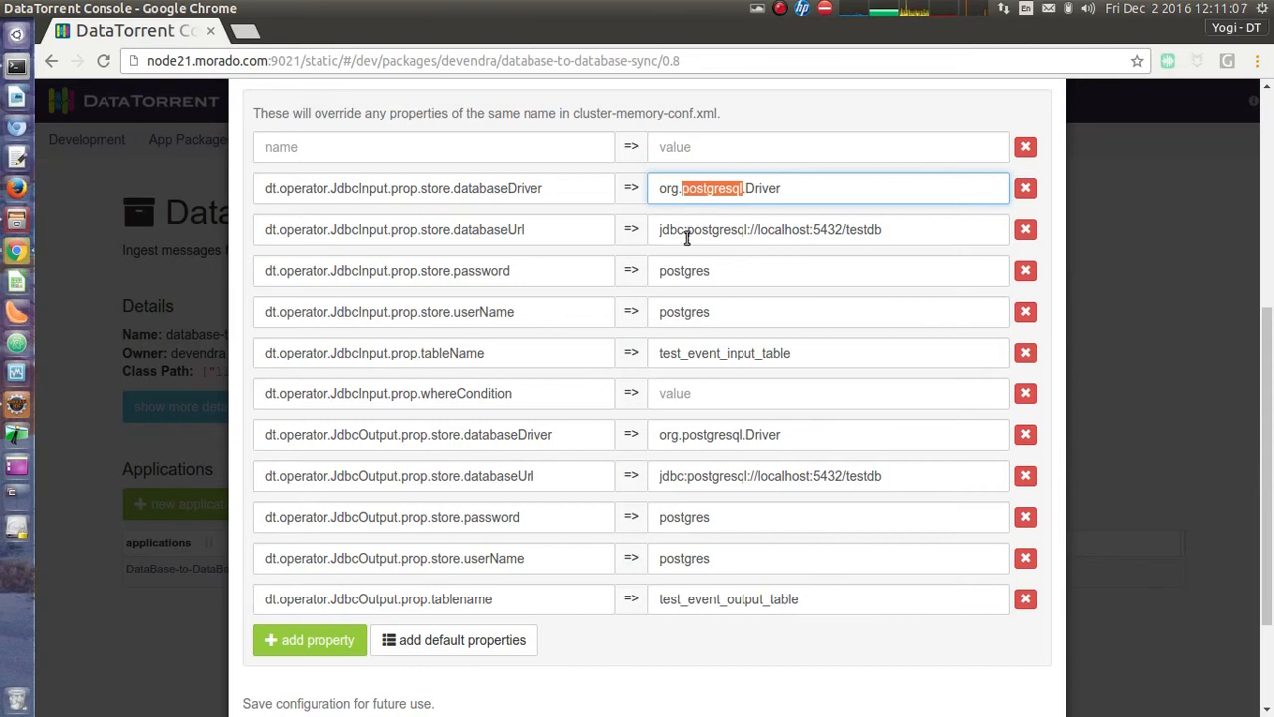
{"action": "double_click", "coordinate": [478, 232]}
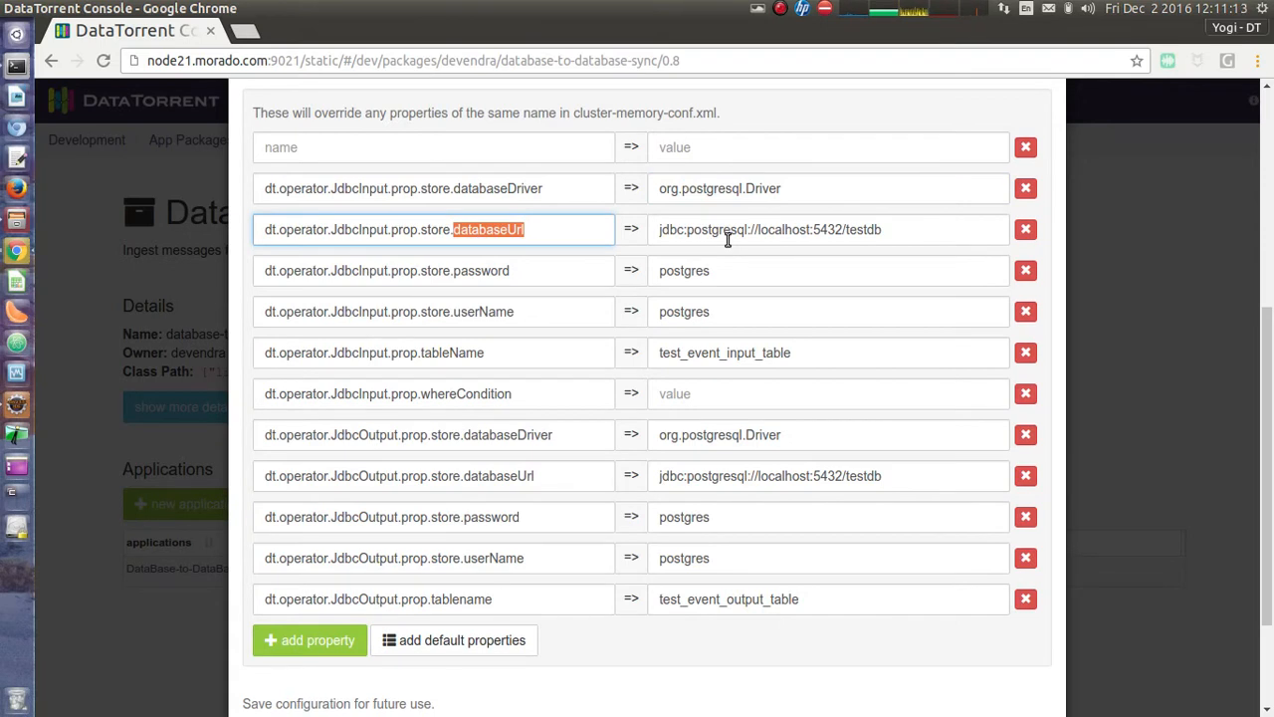
{"action": "left_click", "coordinate": [904, 231]}
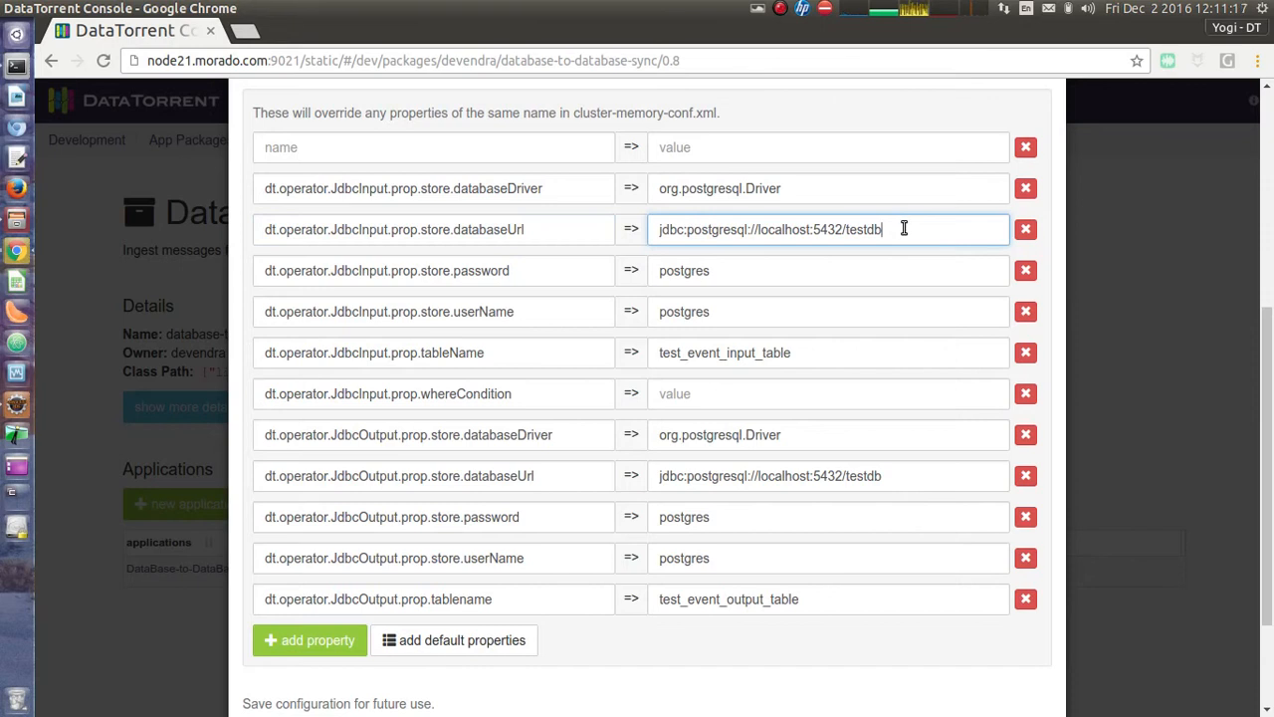
{"action": "double_click", "coordinate": [482, 270]}
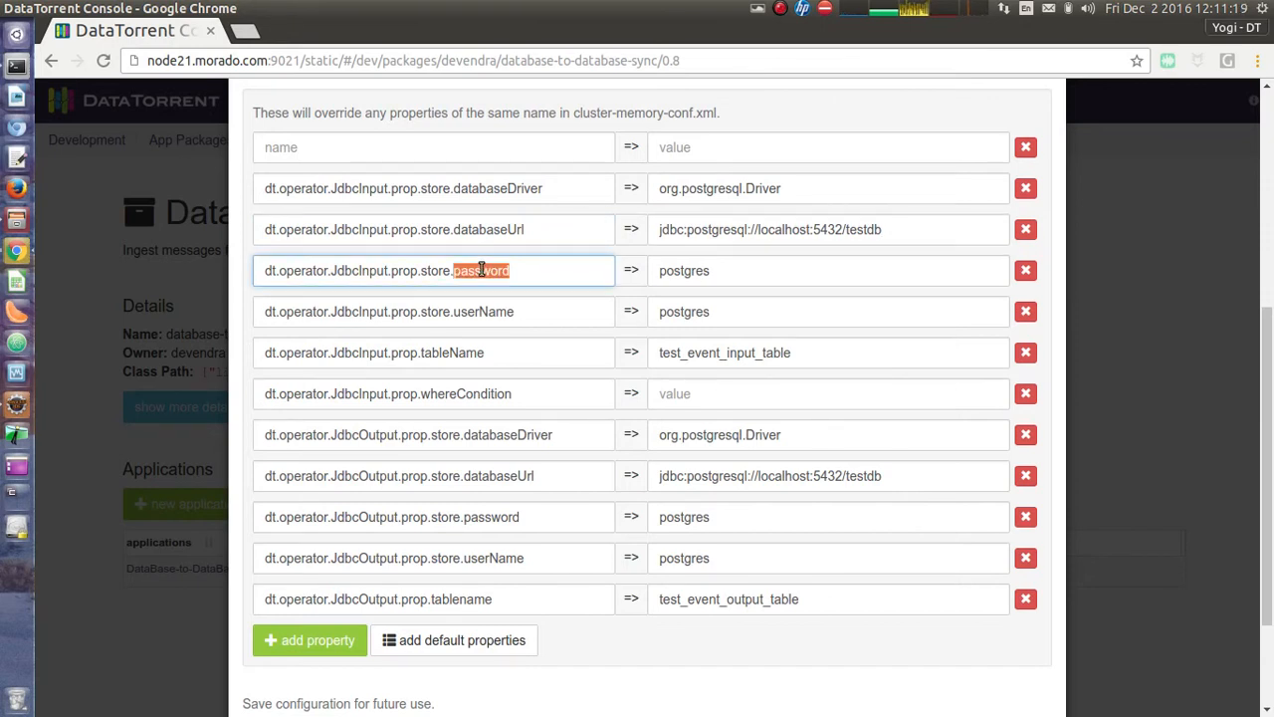
{"action": "double_click", "coordinate": [481, 311]}
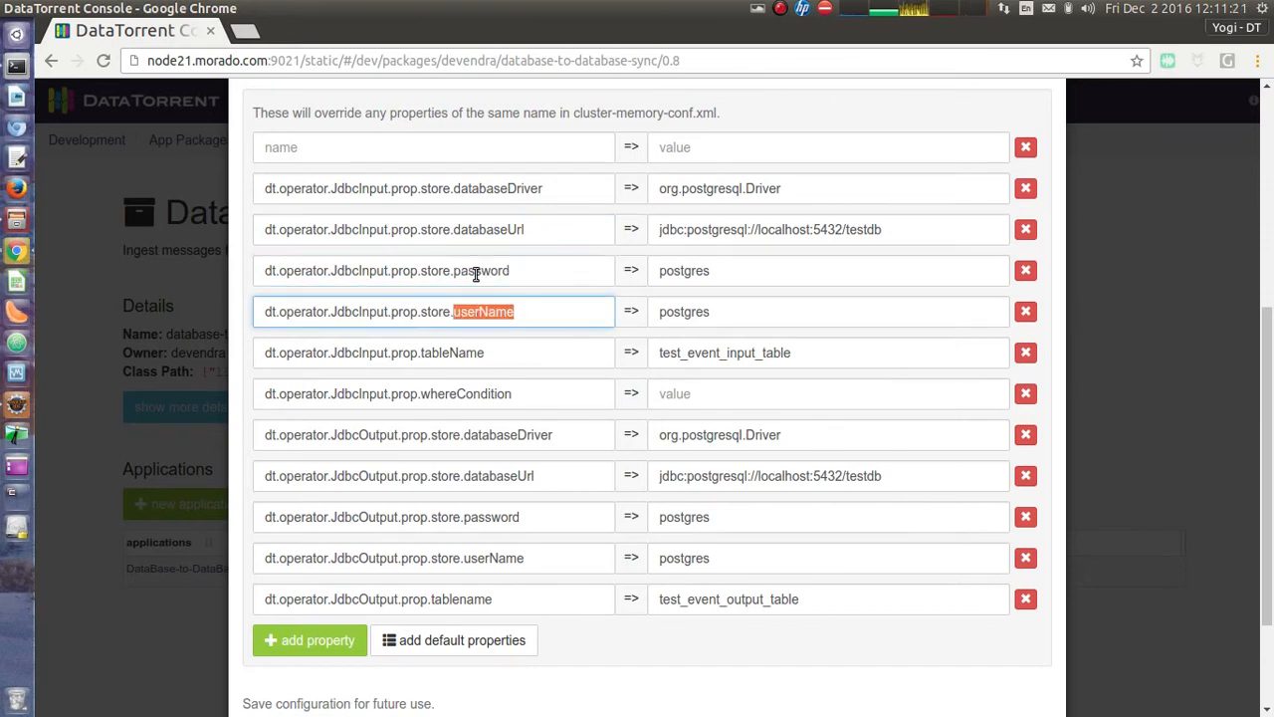
{"action": "double_click", "coordinate": [476, 273]}
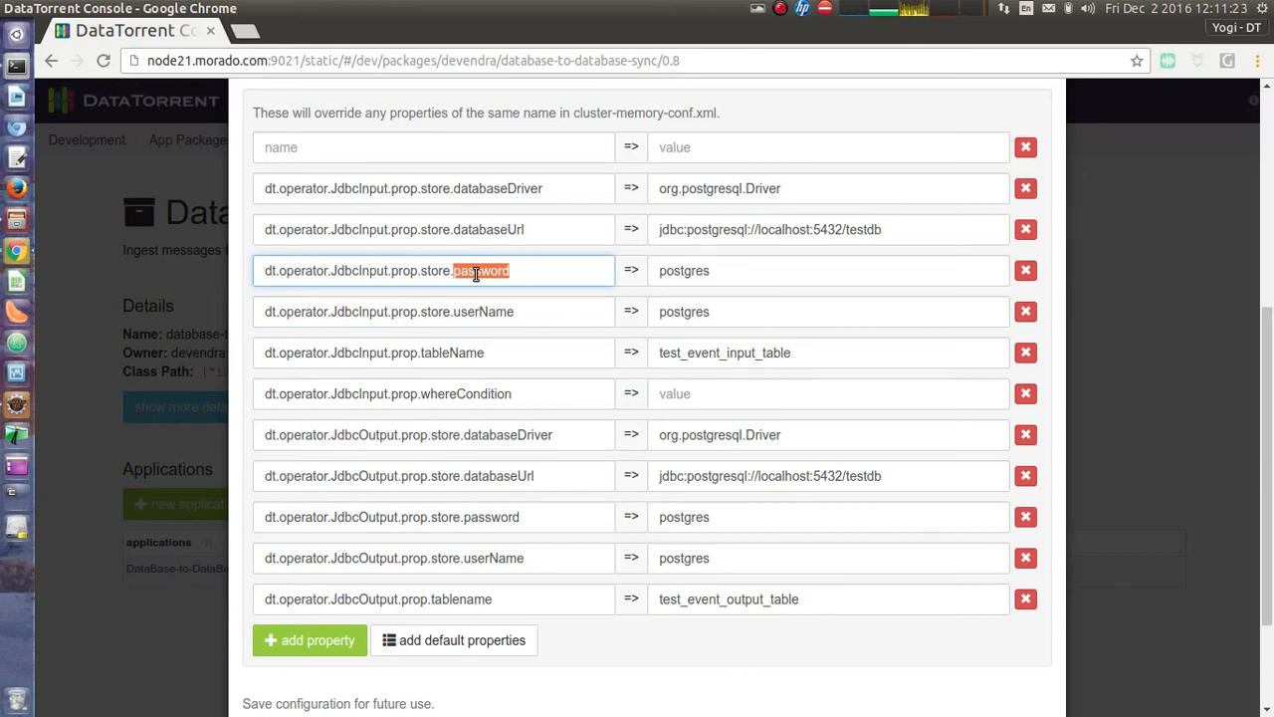
- Examine the JdbcInput operator's tableName and whereCondition properties
{"action": "double_click", "coordinate": [450, 352]}
{"action": "double_click", "coordinate": [725, 356]}
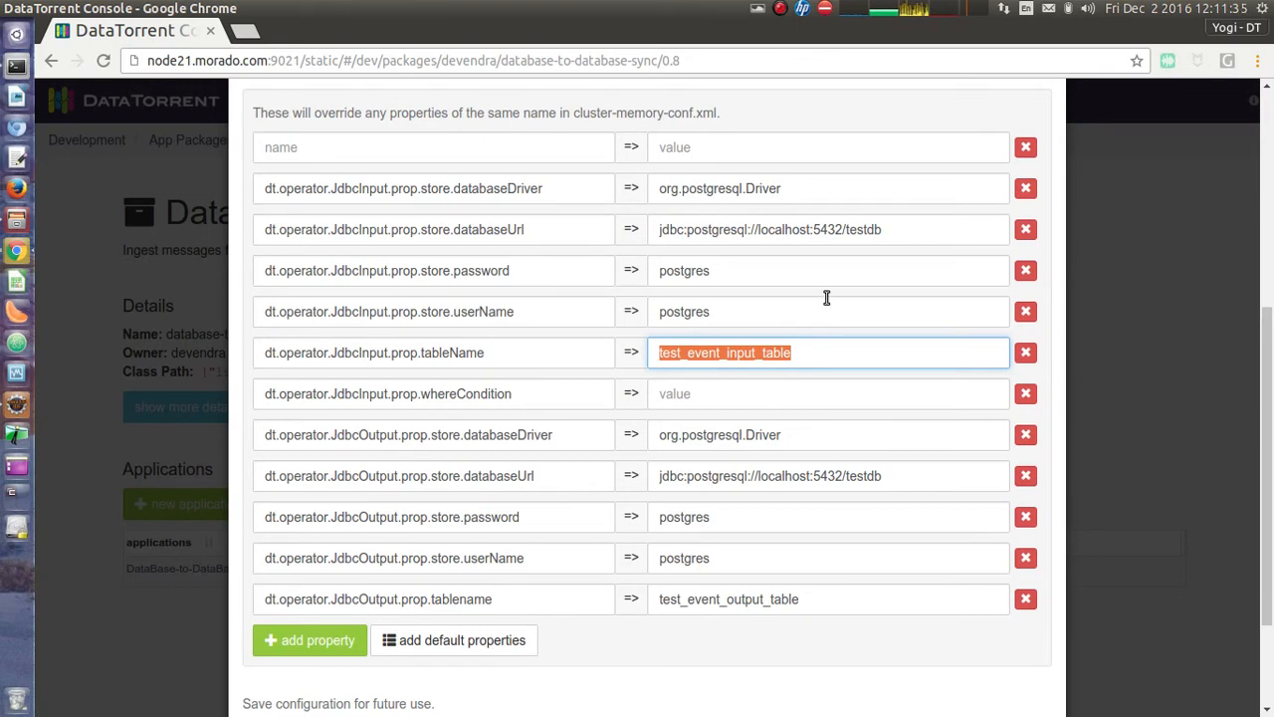
{"action": "scroll", "coordinate": [826, 296], "scroll_direction": "down", "scroll_amount": 1}
{"action": "double_click", "coordinate": [461, 294]}
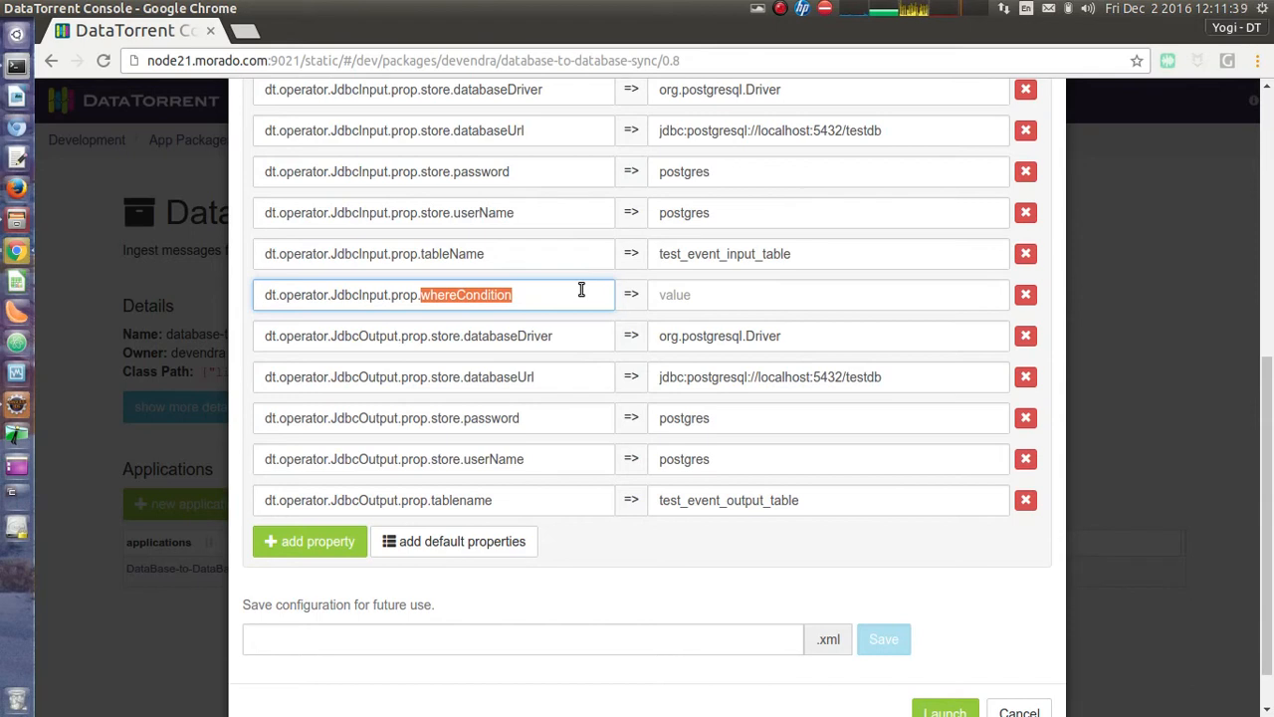
{"action": "left_click", "coordinate": [714, 297]}
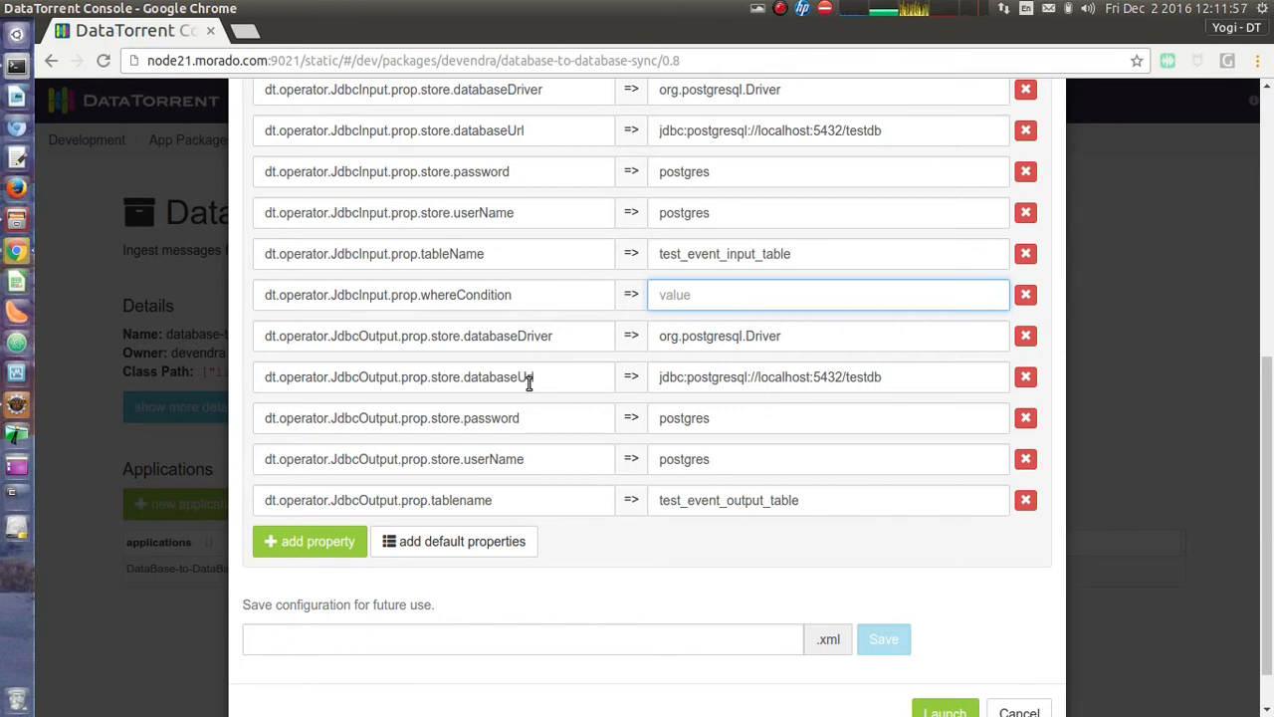
- Examine the JdbcOutput operator's databaseDriver, databaseUrl, password, userName and tablename properties
{"action": "double_click", "coordinate": [380, 338]}
{"action": "left_click", "coordinate": [664, 338]}
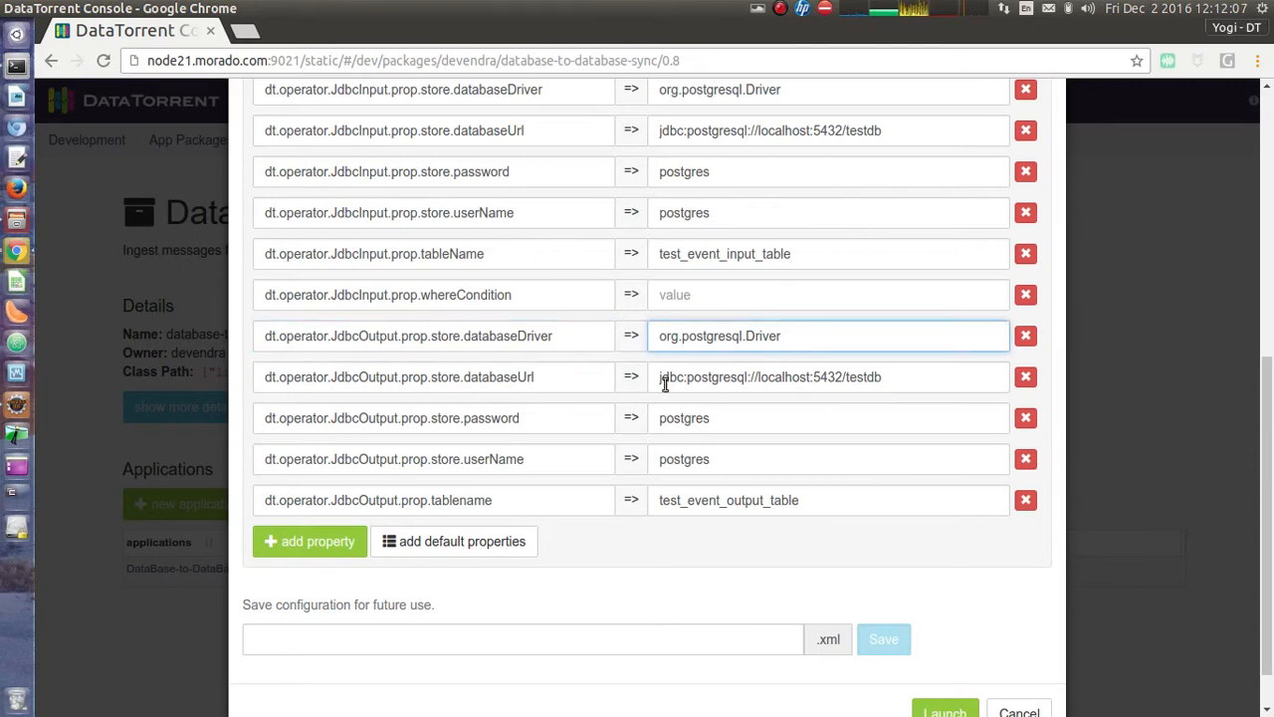
{"action": "left_click", "coordinate": [656, 377]}
{"action": "key", "text": "ctrl+a"}
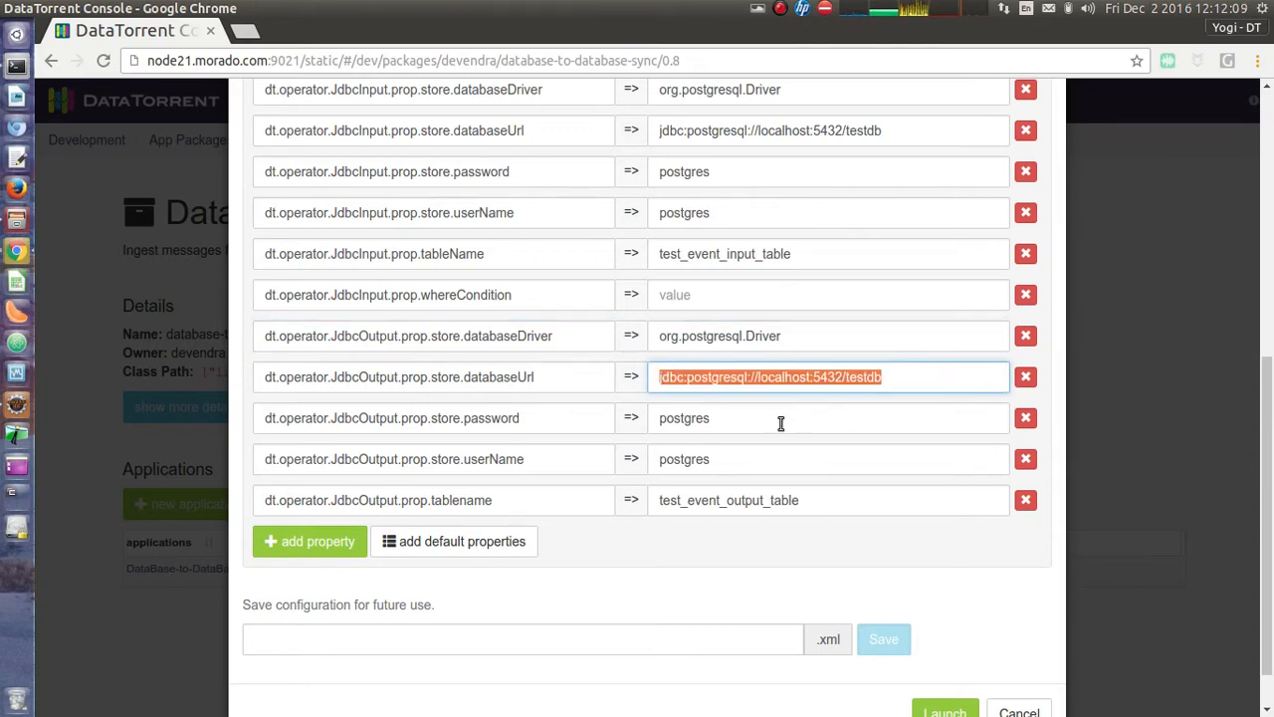
{"action": "left_click", "coordinate": [691, 416]}
{"action": "key", "text": "ctrl+a"}
{"action": "left_click", "coordinate": [694, 455]}
{"action": "key", "text": "ctrl+a"}
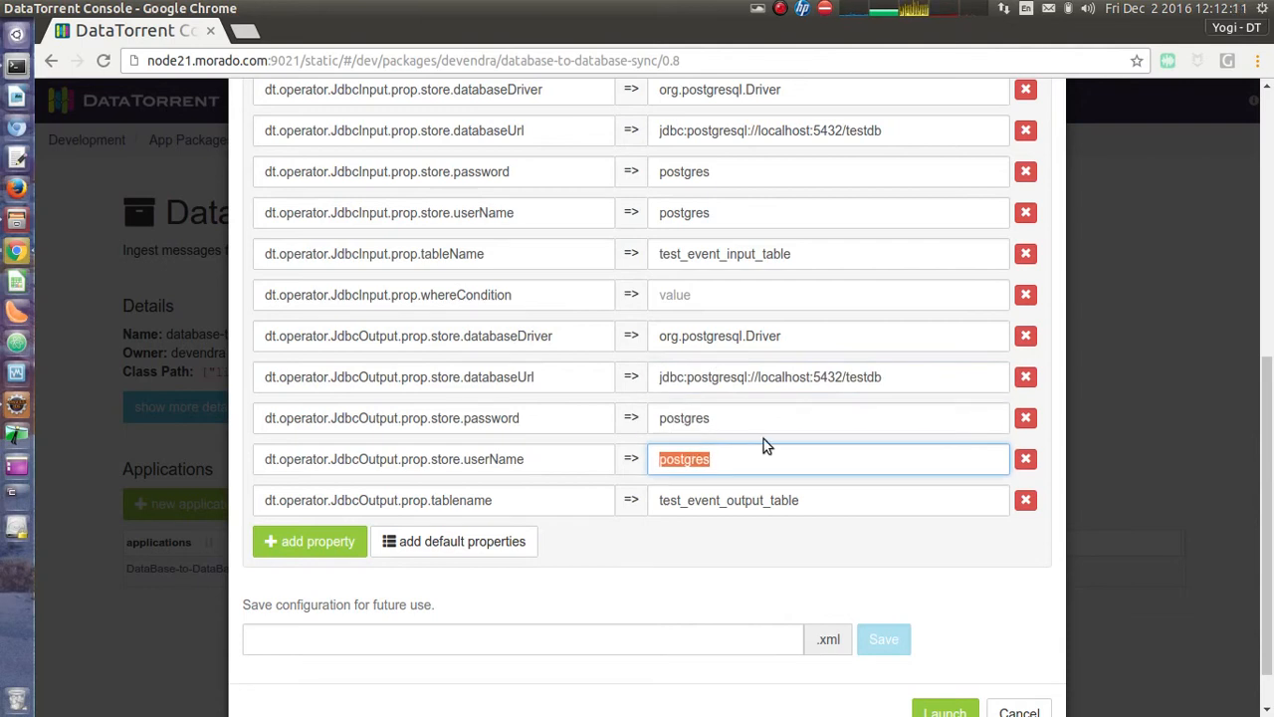
{"action": "double_click", "coordinate": [463, 499]}
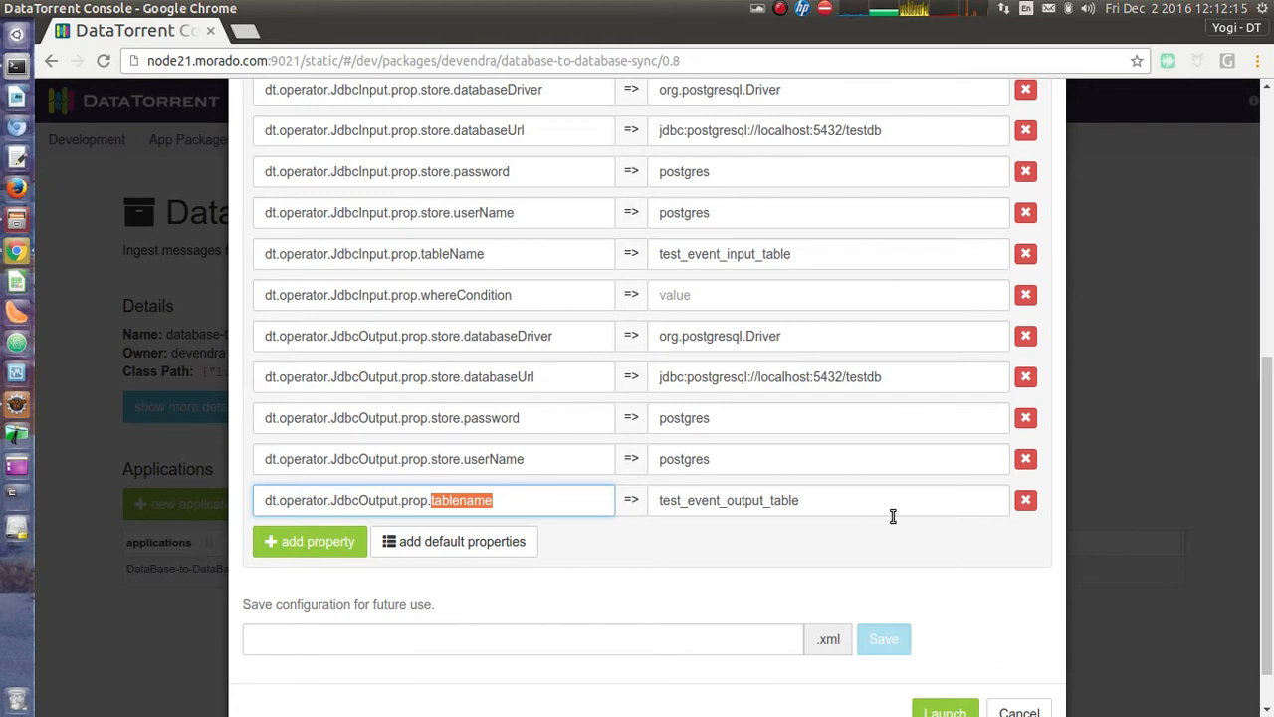
- Compare the host part of the JdbcInput database URL with that of the JdbcOutput database URL
{"action": "scroll", "coordinate": [822, 493], "scroll_direction": "up", "scroll_amount": 5}
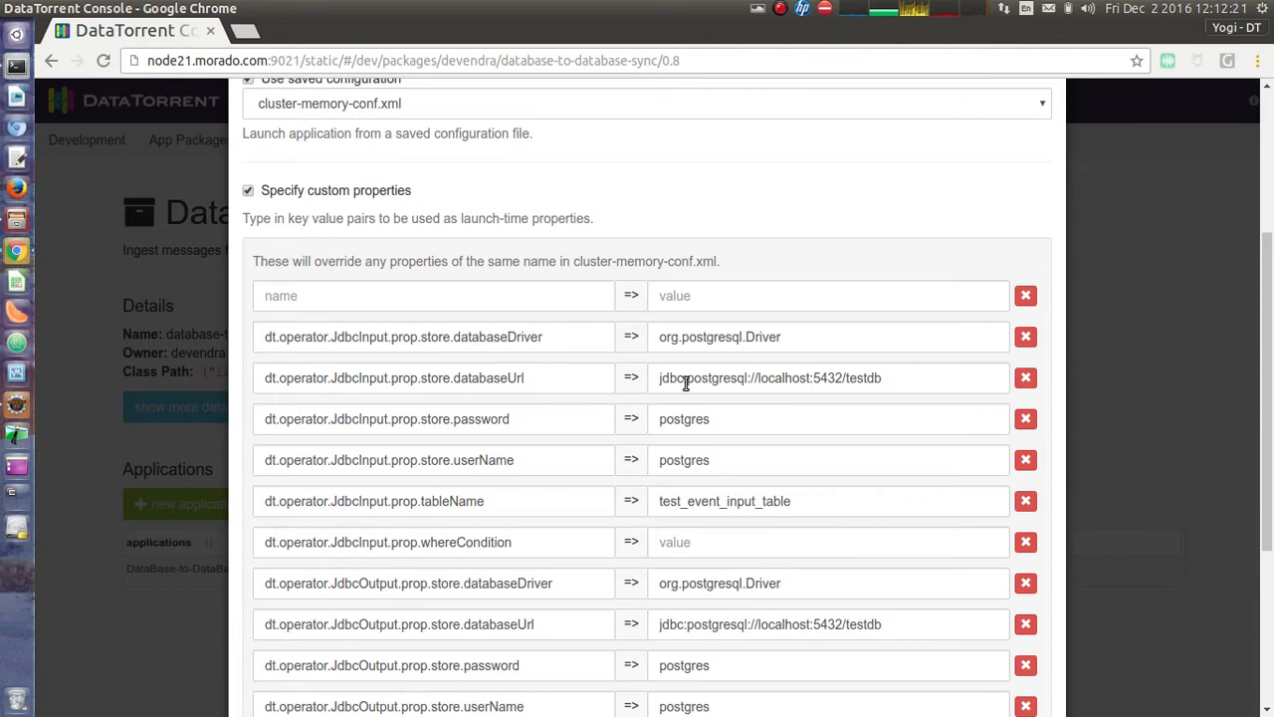
{"action": "double_click", "coordinate": [785, 379]}
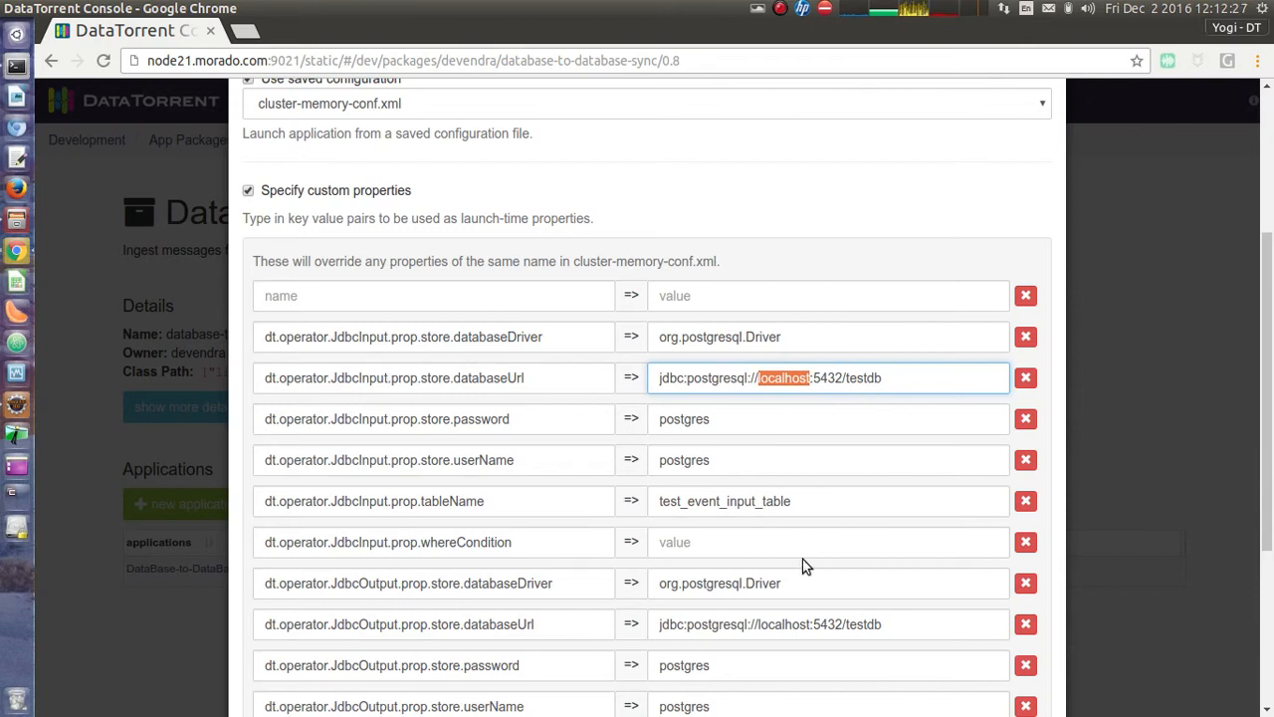
{"action": "double_click", "coordinate": [768, 617]}
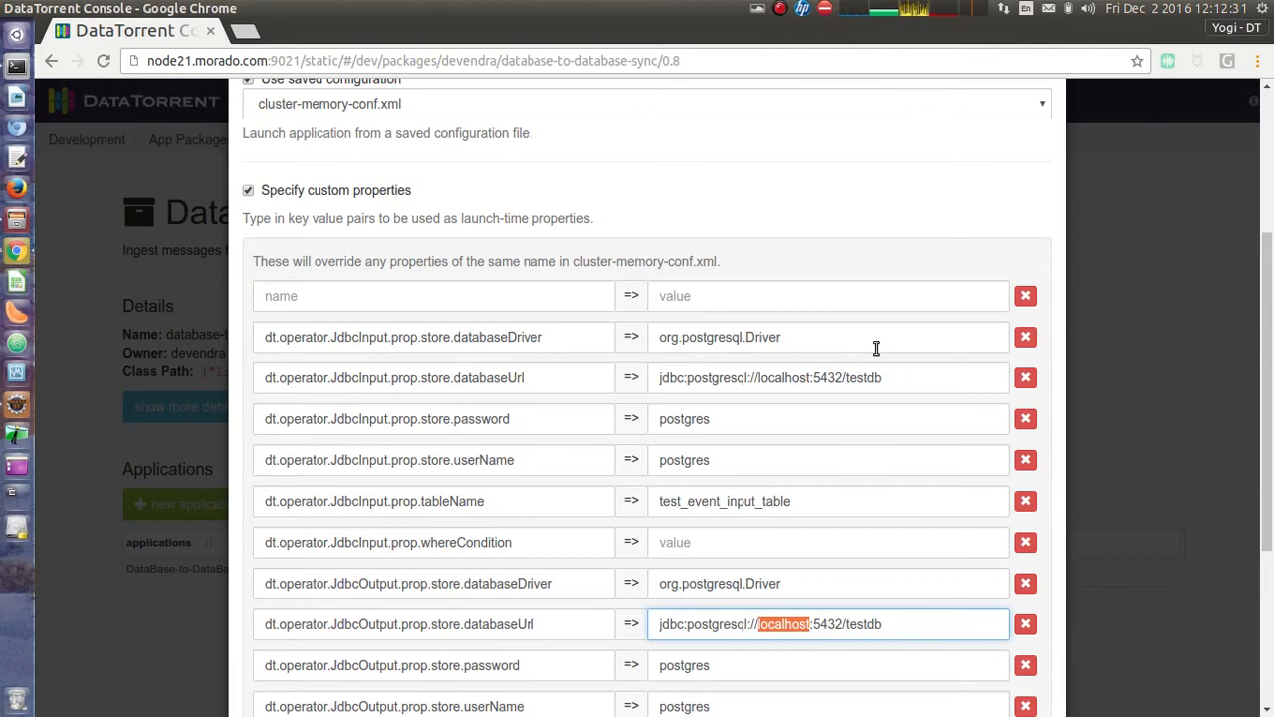
- Set the JdbcInput databaseUrl to jdbc:postgresql://node35.morado.com:5432/testdb, copied from the app-templates input values reference in Google Docs
{"action": "left_click_drag", "start_coordinate": [900, 377], "coordinate": [550, 356]}
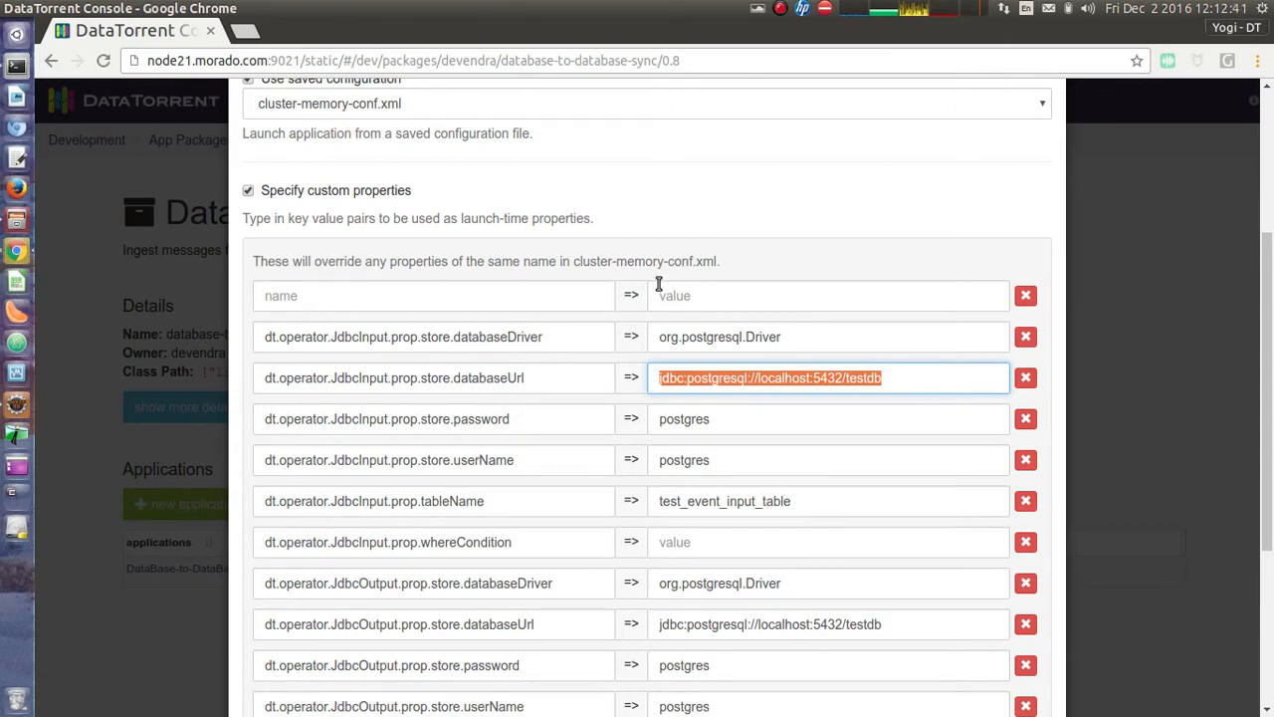
{"action": "key", "text": "alt+Tab"}
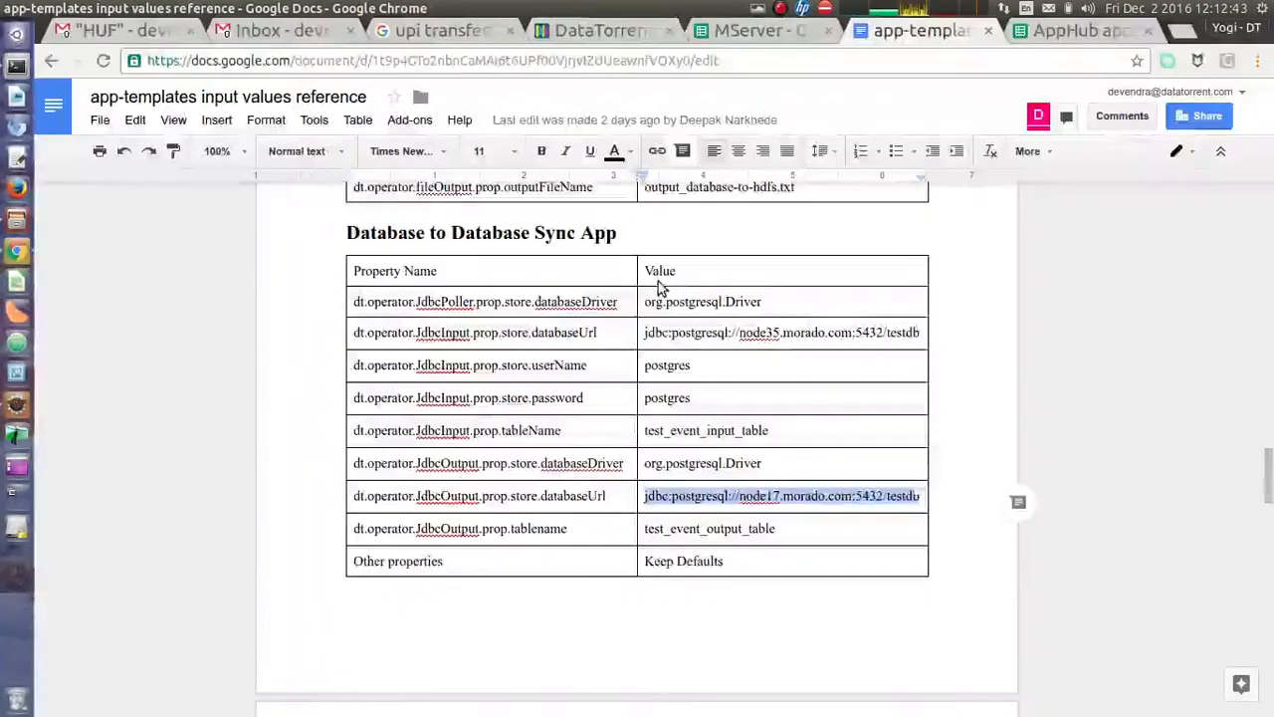
{"action": "left_click", "coordinate": [643, 337]}
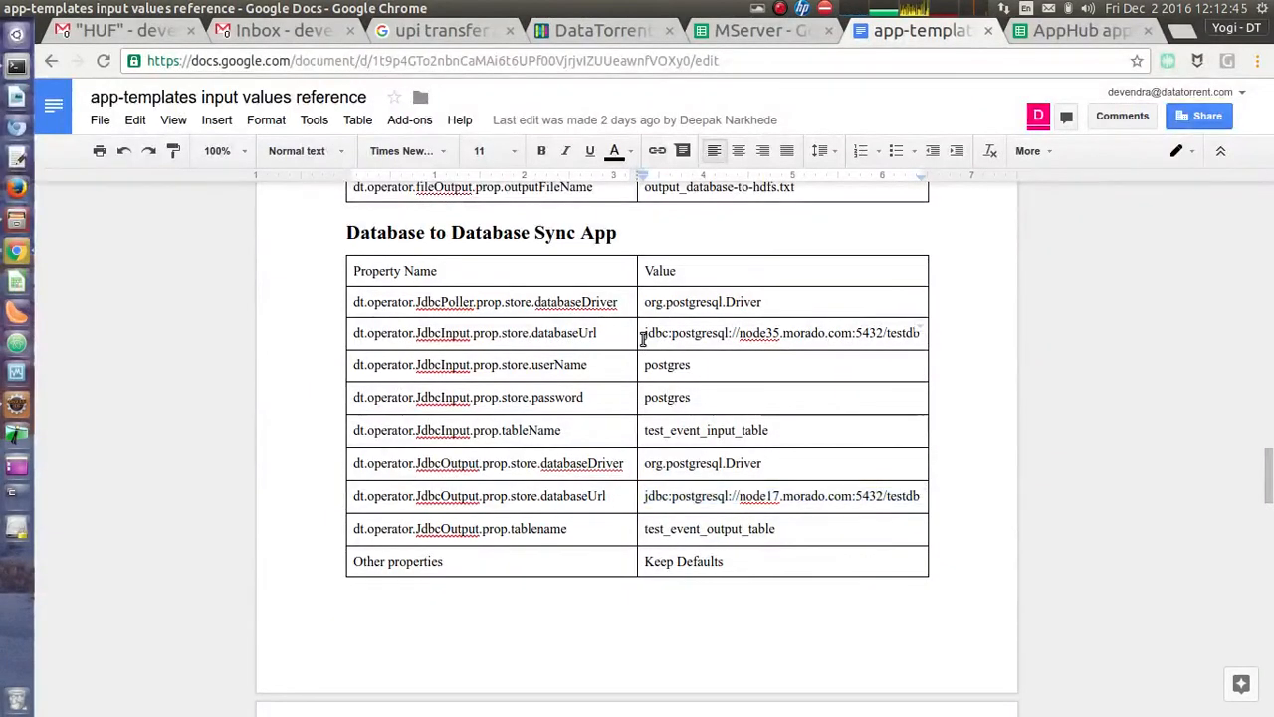
{"action": "key", "text": "shift+End"}
{"action": "key", "text": "ctrl+c"}
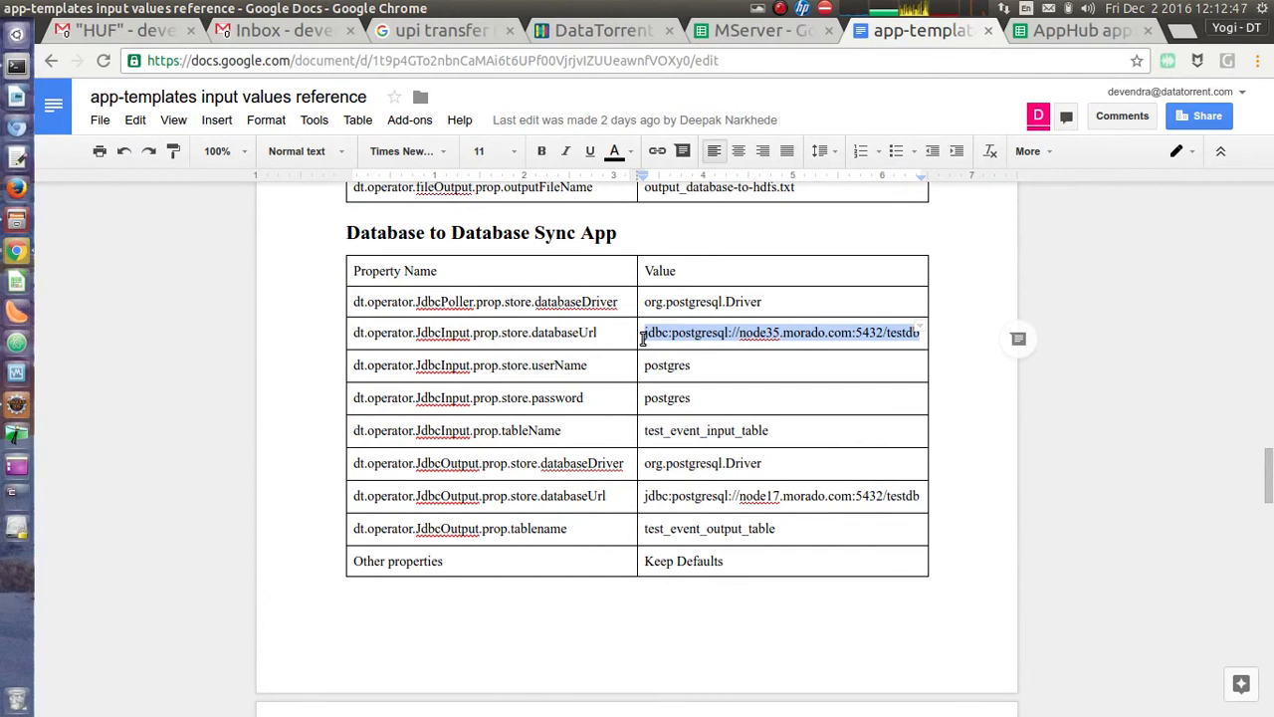
{"action": "key", "text": "alt+Tab"}
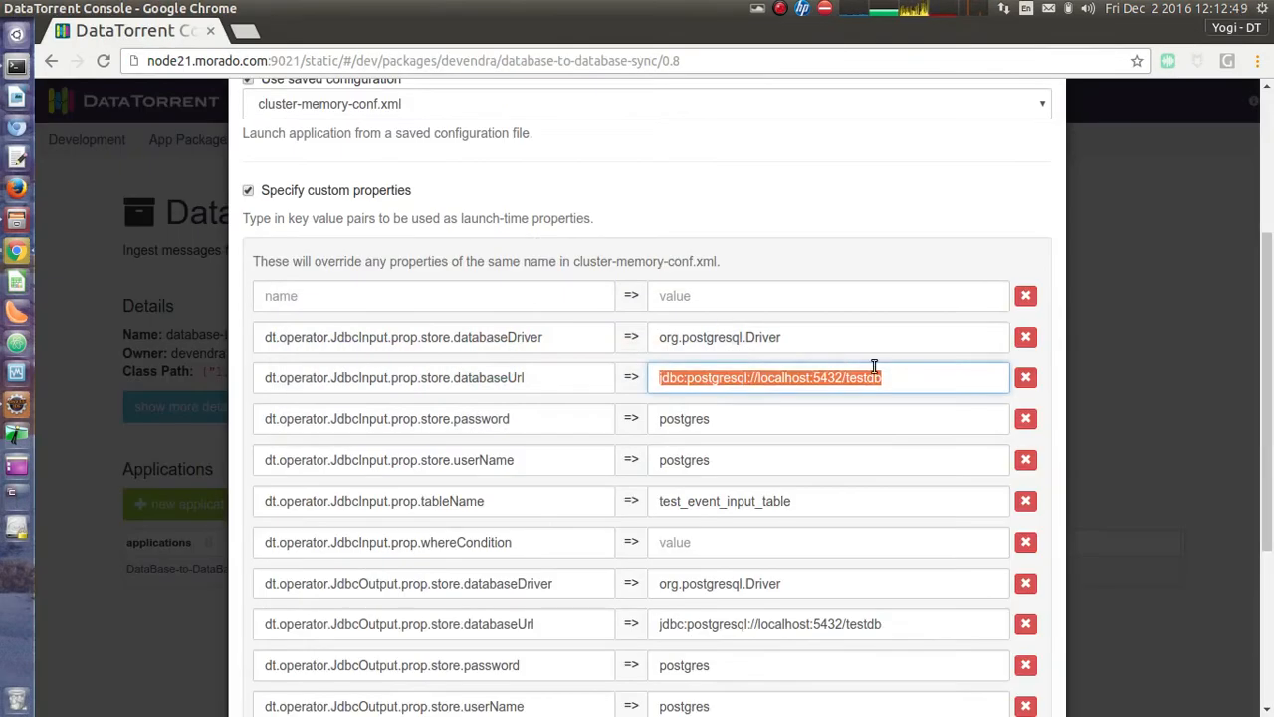
{"action": "key", "text": "ctrl+v"}
{"action": "double_click", "coordinate": [772, 380]}
- Copy jdbc:postgresql://node17.morado.com:5432/testdb from the Google Docs reference into the JdbcOutput databaseUrl property in the DataTorrent Console
{"action": "key", "text": "alt+Tab"}
{"action": "left_click", "coordinate": [762, 497]}
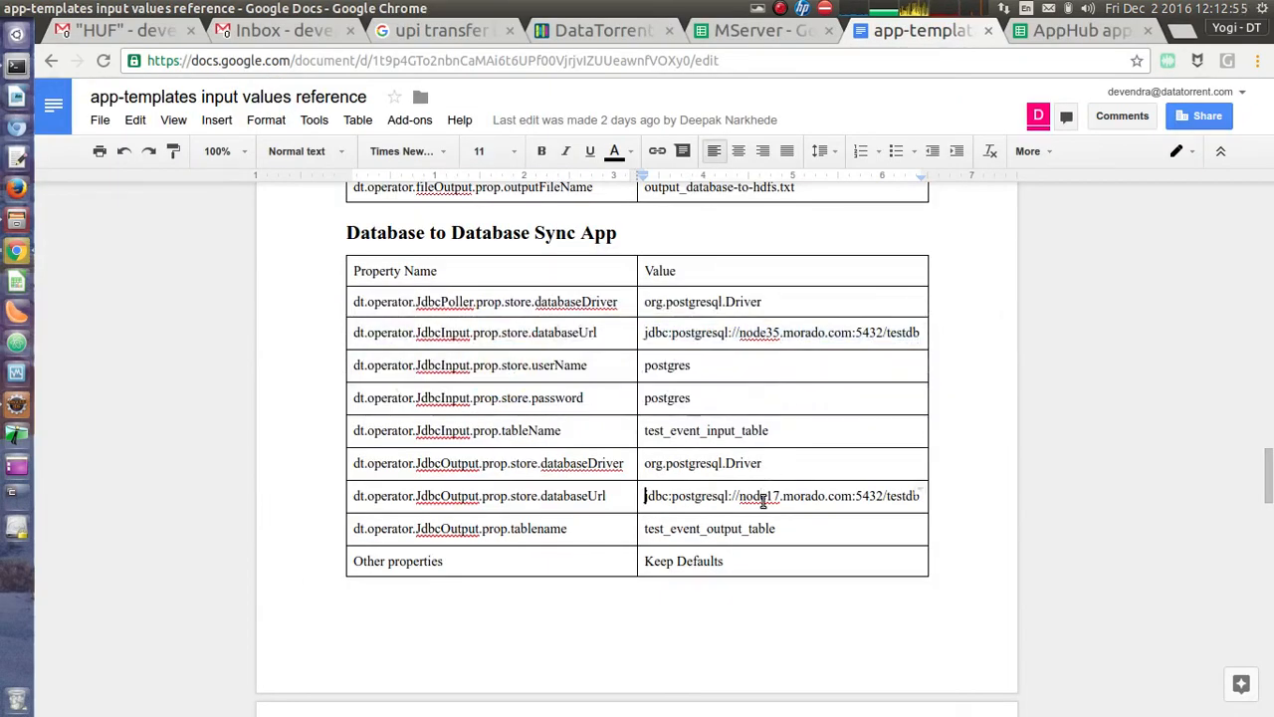
{"action": "triple_click", "coordinate": [763, 497]}
{"action": "key", "text": "ctrl+c"}
{"action": "key", "text": "alt+Tab"}
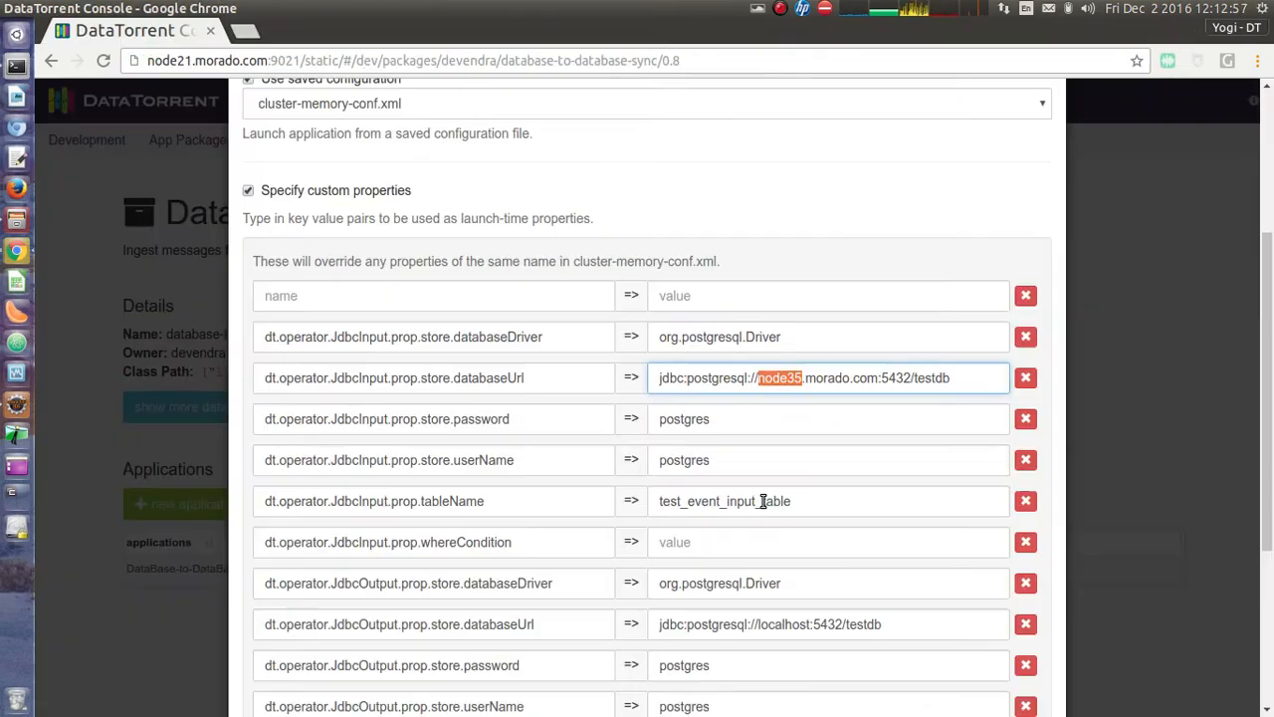
{"action": "left_click", "coordinate": [918, 630]}
{"action": "key", "text": "ctrl+a"}
{"action": "key", "text": "ctrl+v"}
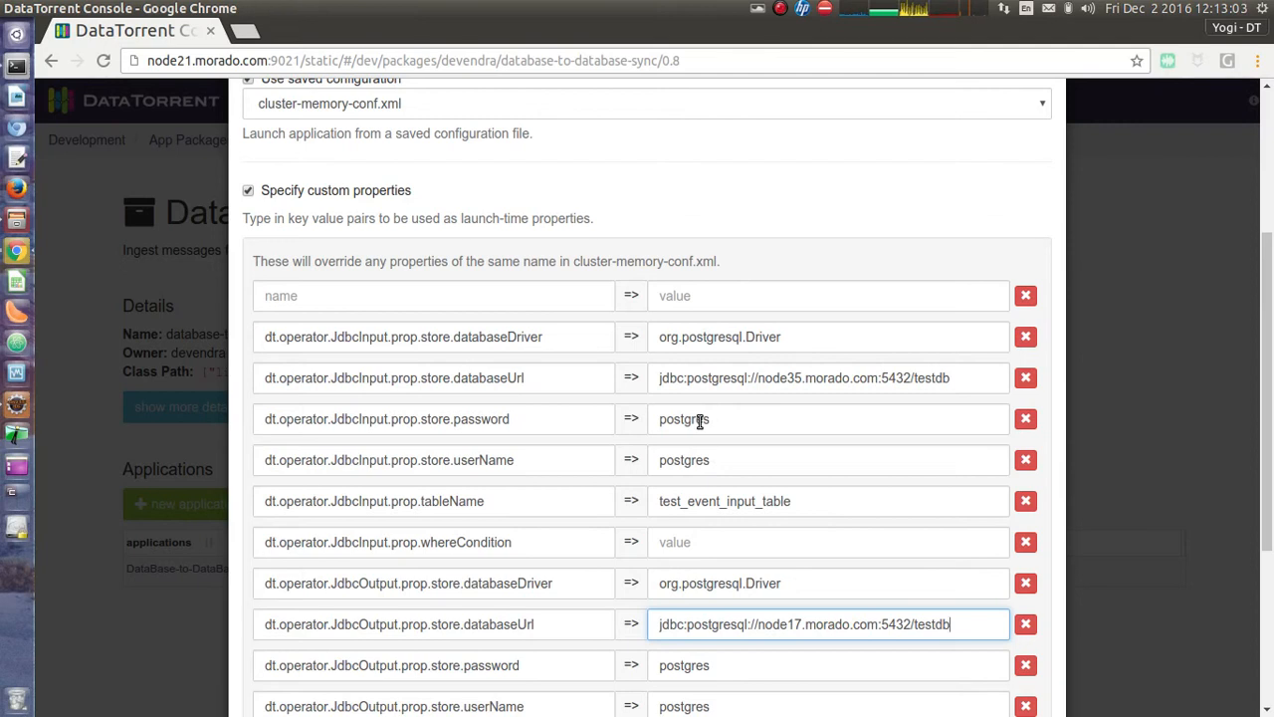
- Check the table names and database hosts specified for the JdbcInput and JdbcOutput operators
{"action": "scroll", "coordinate": [728, 362], "scroll_direction": "down", "scroll_amount": 2}
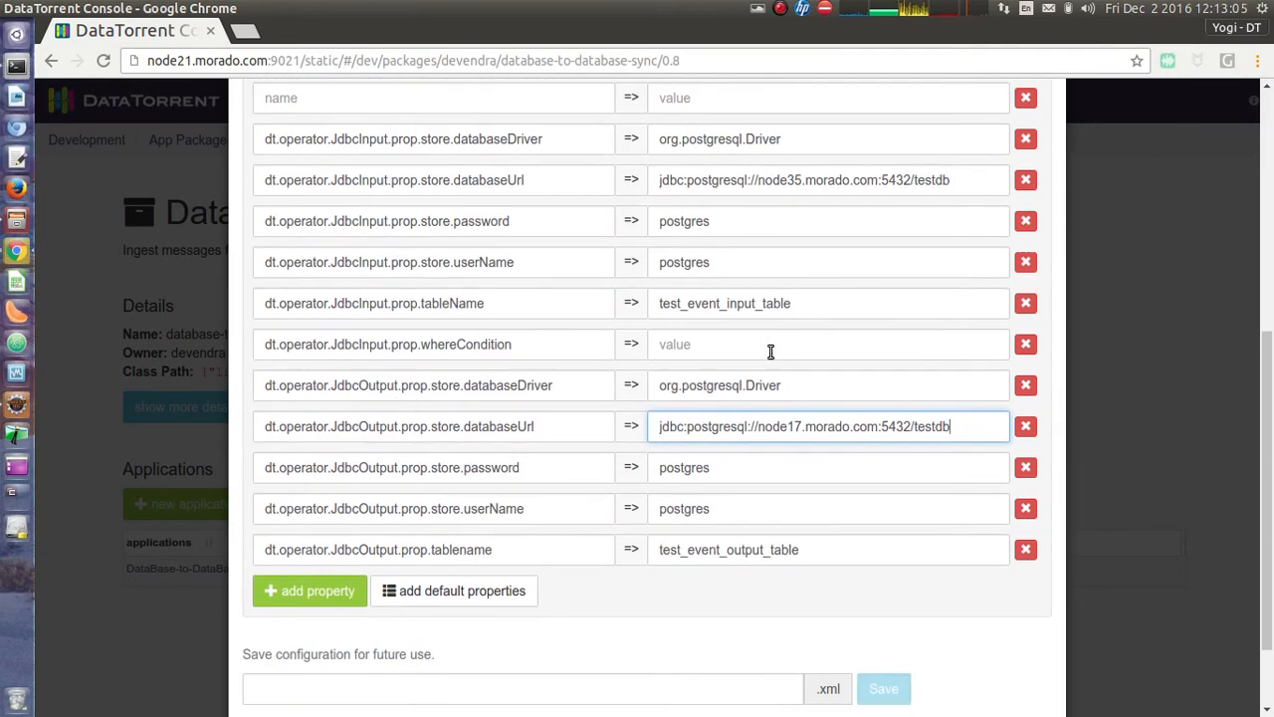
{"action": "double_click", "coordinate": [690, 303]}
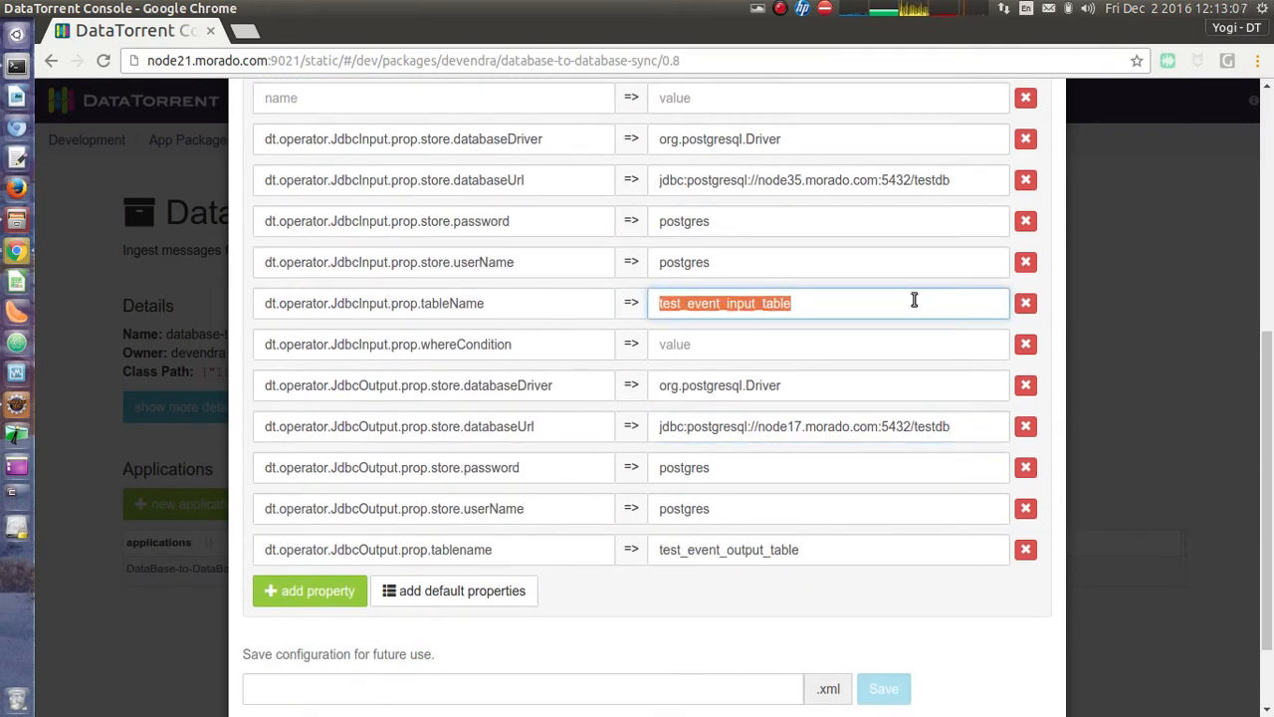
{"action": "double_click", "coordinate": [781, 180]}
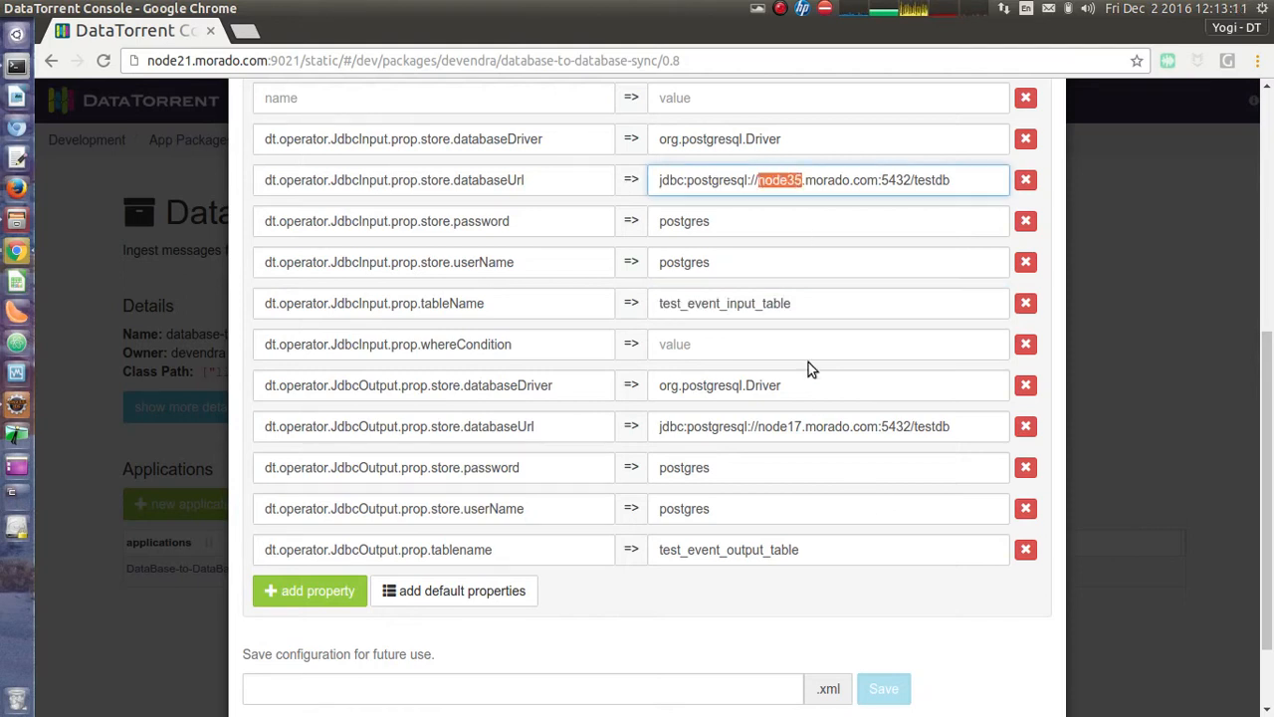
{"action": "double_click", "coordinate": [727, 547]}
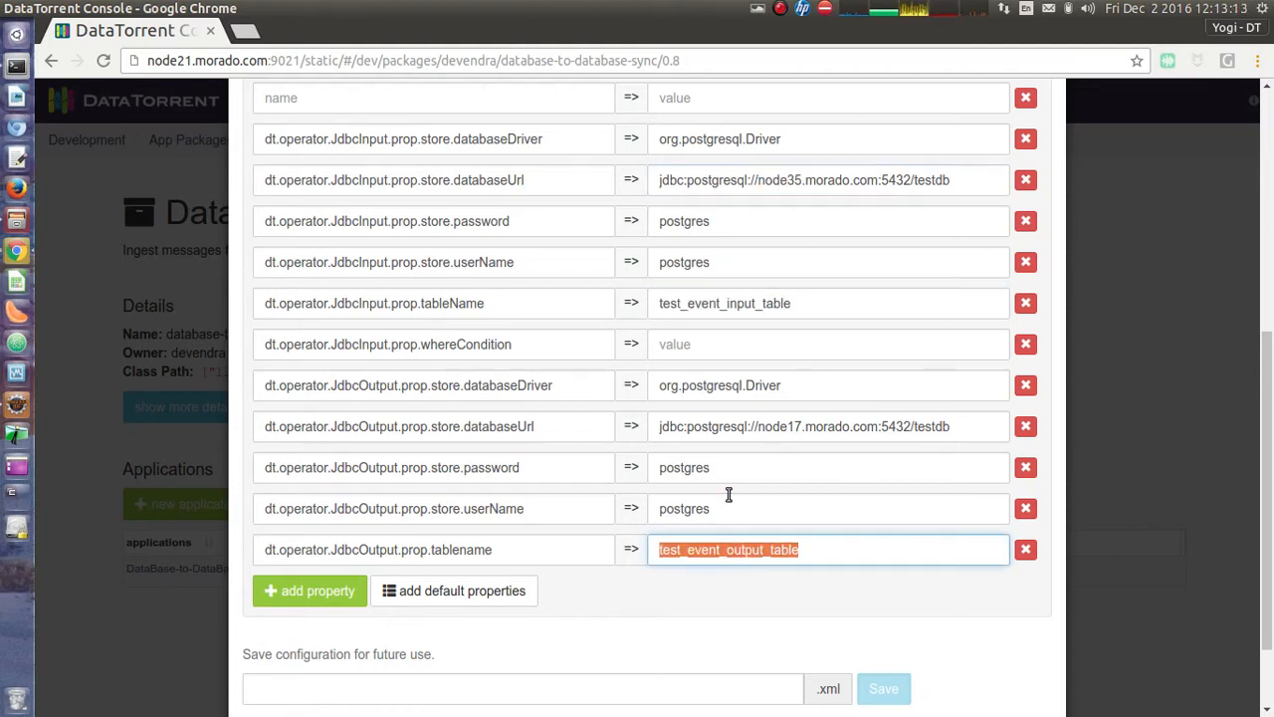
{"action": "left_click", "coordinate": [771, 435]}
{"action": "double_click", "coordinate": [782, 428]}
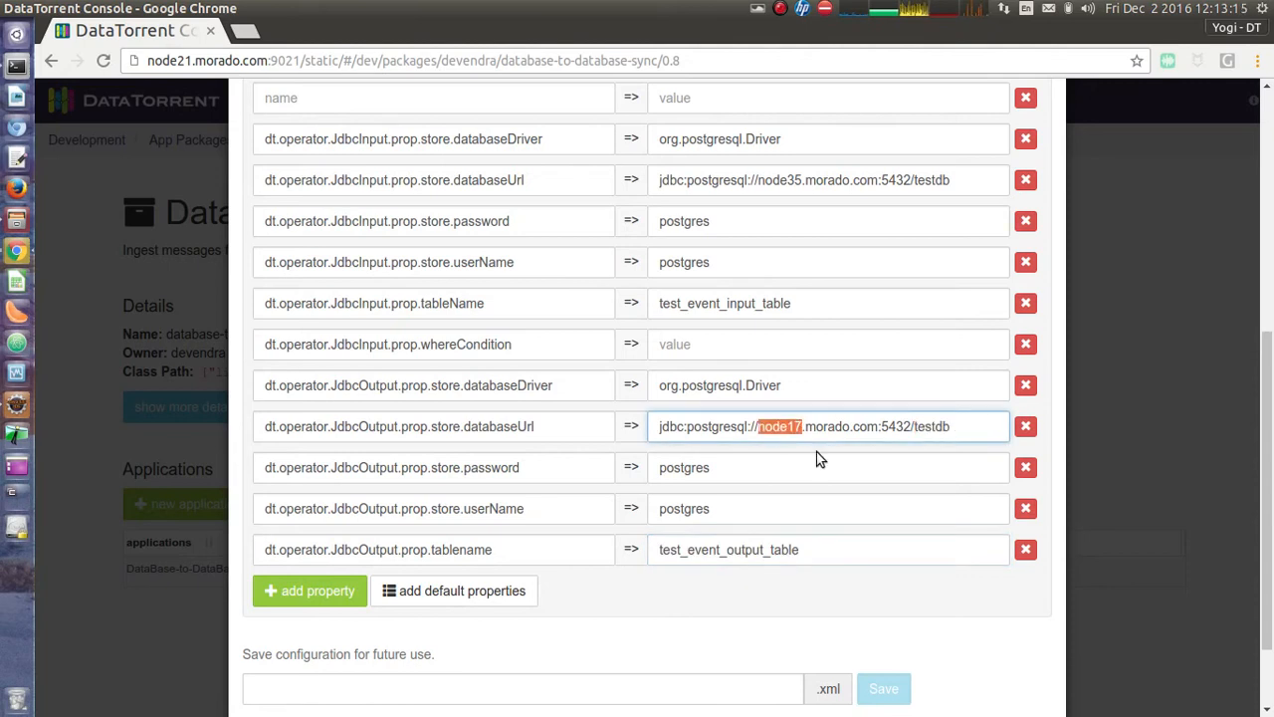
- Review the custom properties once more and launch DataBase-to-DataBase-Sync with them
{"action": "scroll", "coordinate": [855, 588], "scroll_direction": "down", "scroll_amount": 2}
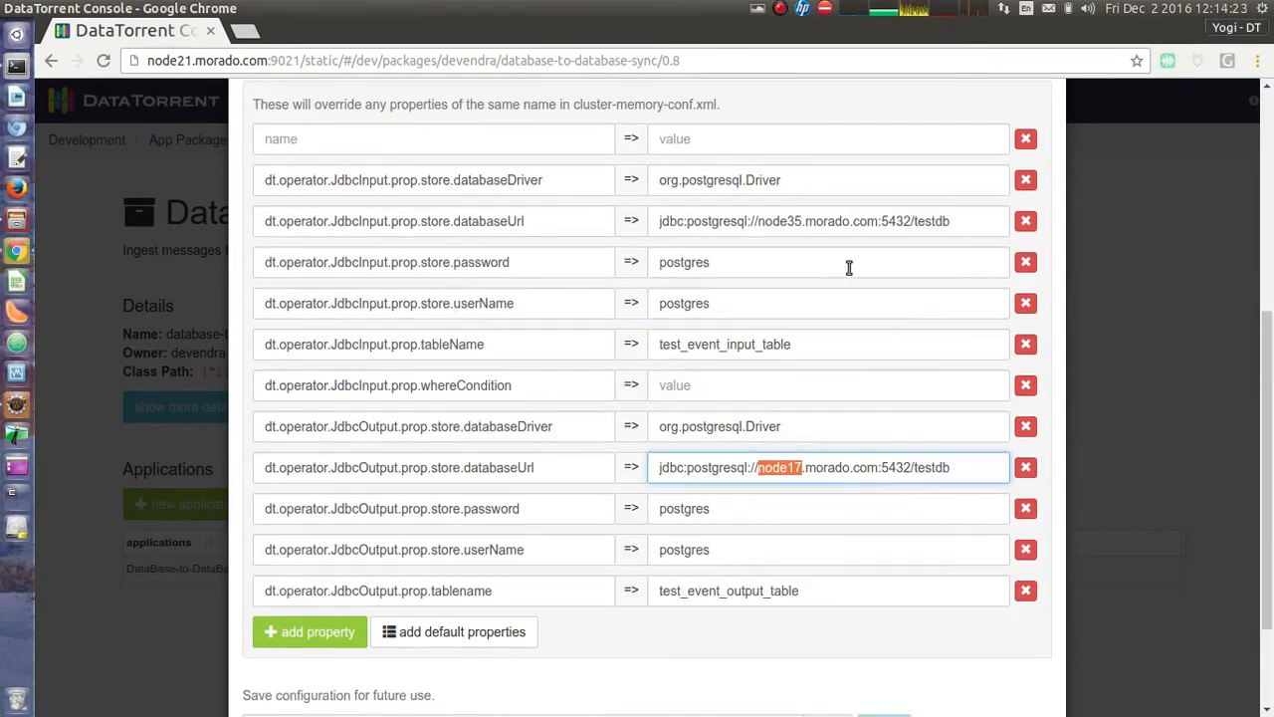
{"action": "scroll", "coordinate": [847, 269], "scroll_direction": "down", "scroll_amount": 3}
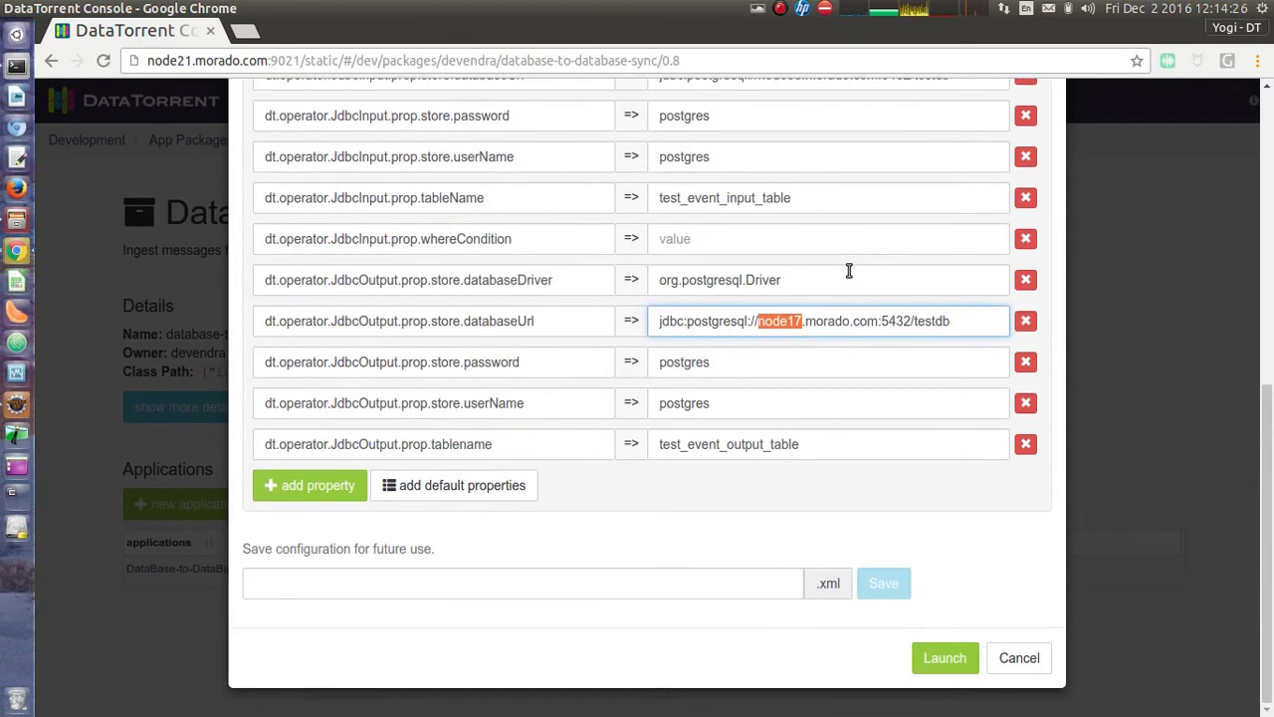
{"action": "scroll", "coordinate": [849, 271], "scroll_direction": "up", "scroll_amount": 4}
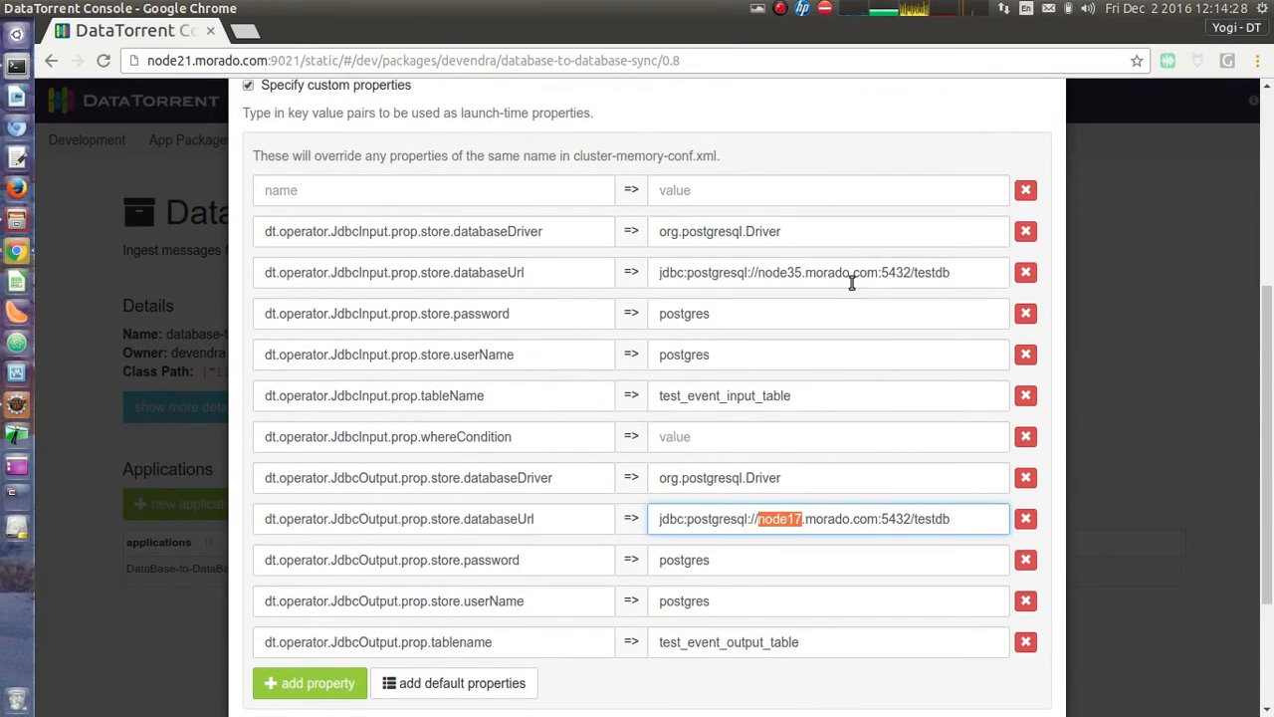
{"action": "scroll", "coordinate": [851, 283], "scroll_direction": "down", "scroll_amount": 4}
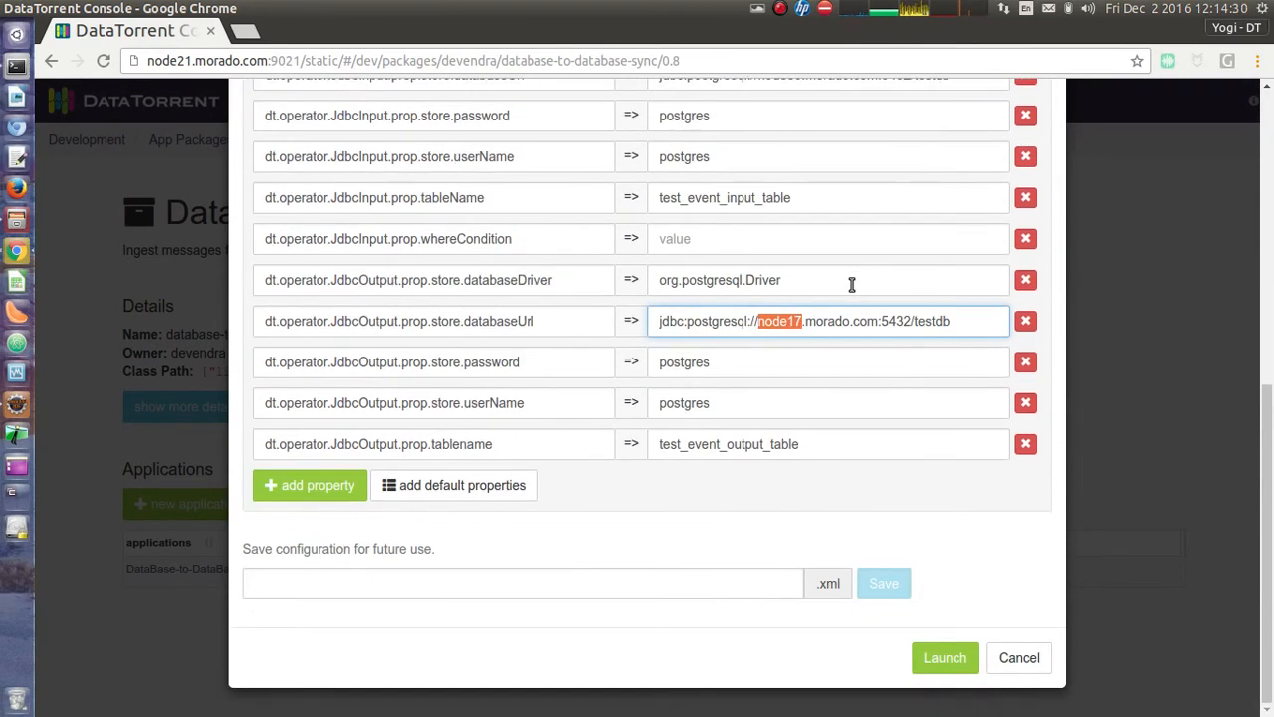
{"action": "scroll", "coordinate": [910, 543], "scroll_direction": "up", "scroll_amount": 1}
{"action": "scroll", "coordinate": [909, 547], "scroll_direction": "down", "scroll_amount": 1}
{"action": "left_click", "coordinate": [939, 657]}
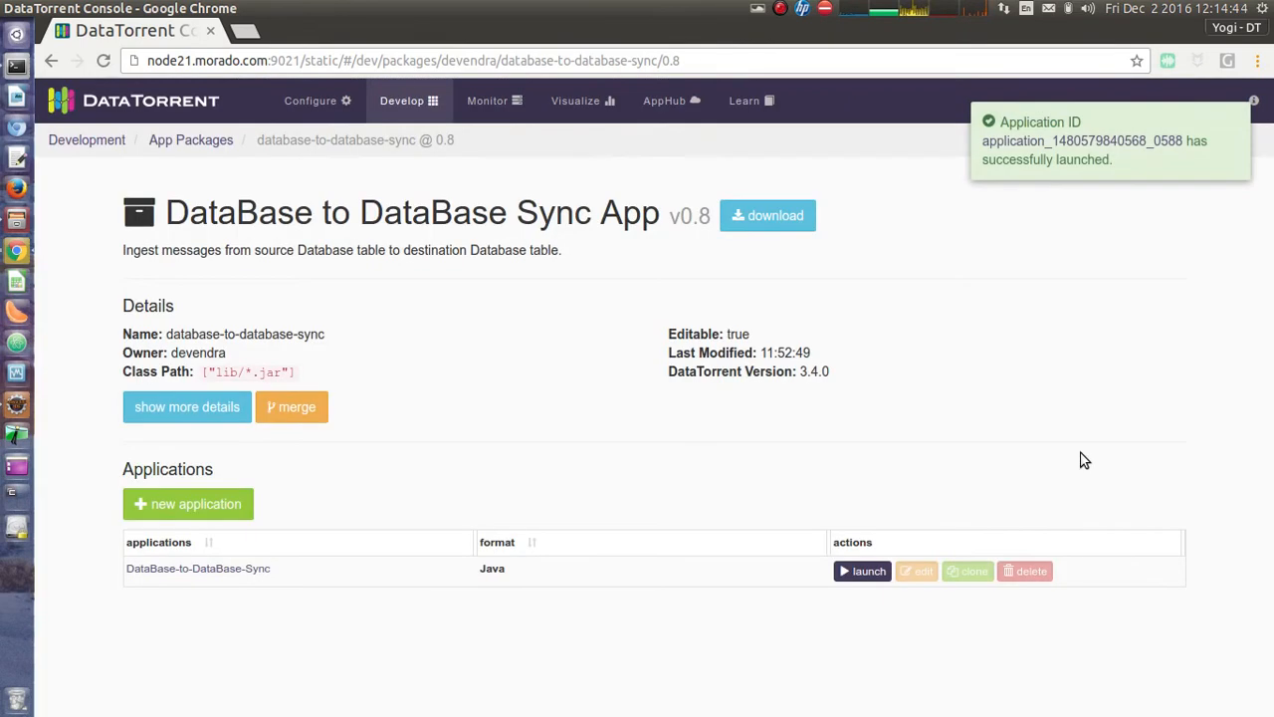
- Open the newly launched application's monitoring page and look over its physical operators
{"action": "left_click", "coordinate": [1101, 145]}
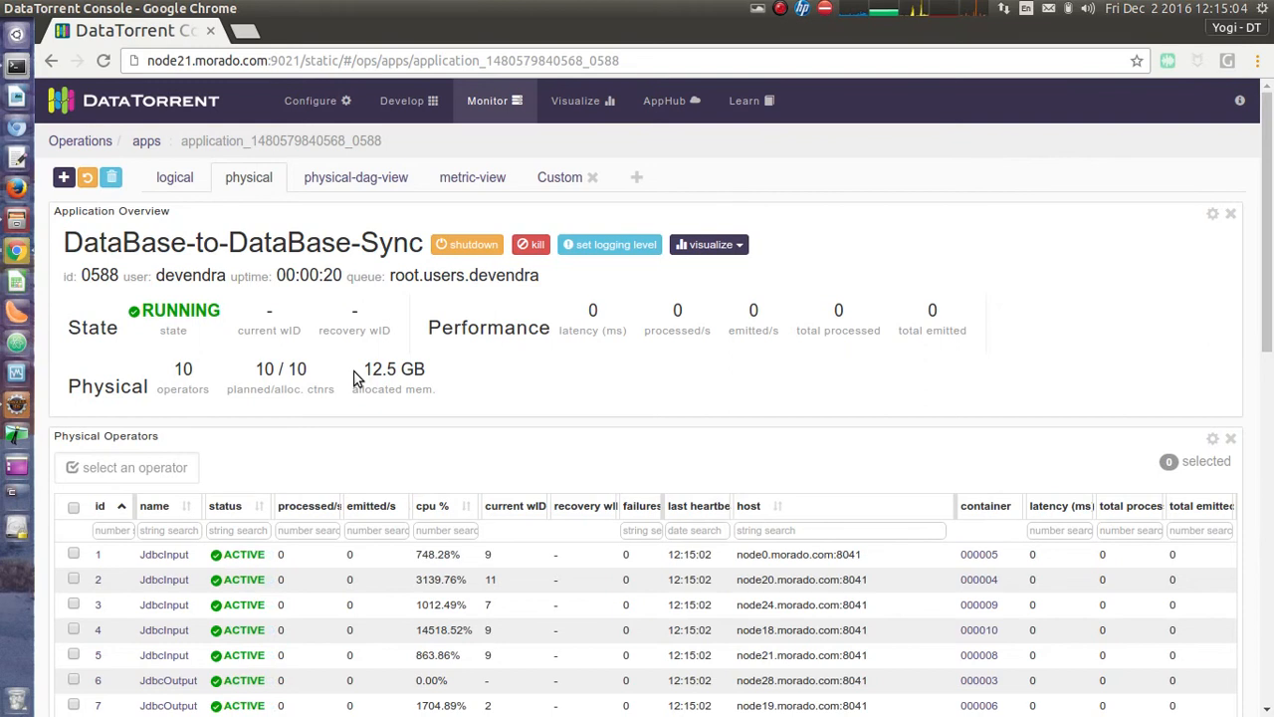
{"action": "scroll", "coordinate": [362, 373], "scroll_direction": "down", "scroll_amount": 2}
{"action": "scroll", "coordinate": [366, 379], "scroll_direction": "up", "scroll_amount": 3}
{"action": "scroll", "coordinate": [365, 378], "scroll_direction": "down", "scroll_amount": 1}
{"action": "scroll", "coordinate": [345, 355], "scroll_direction": "up", "scroll_amount": 1}
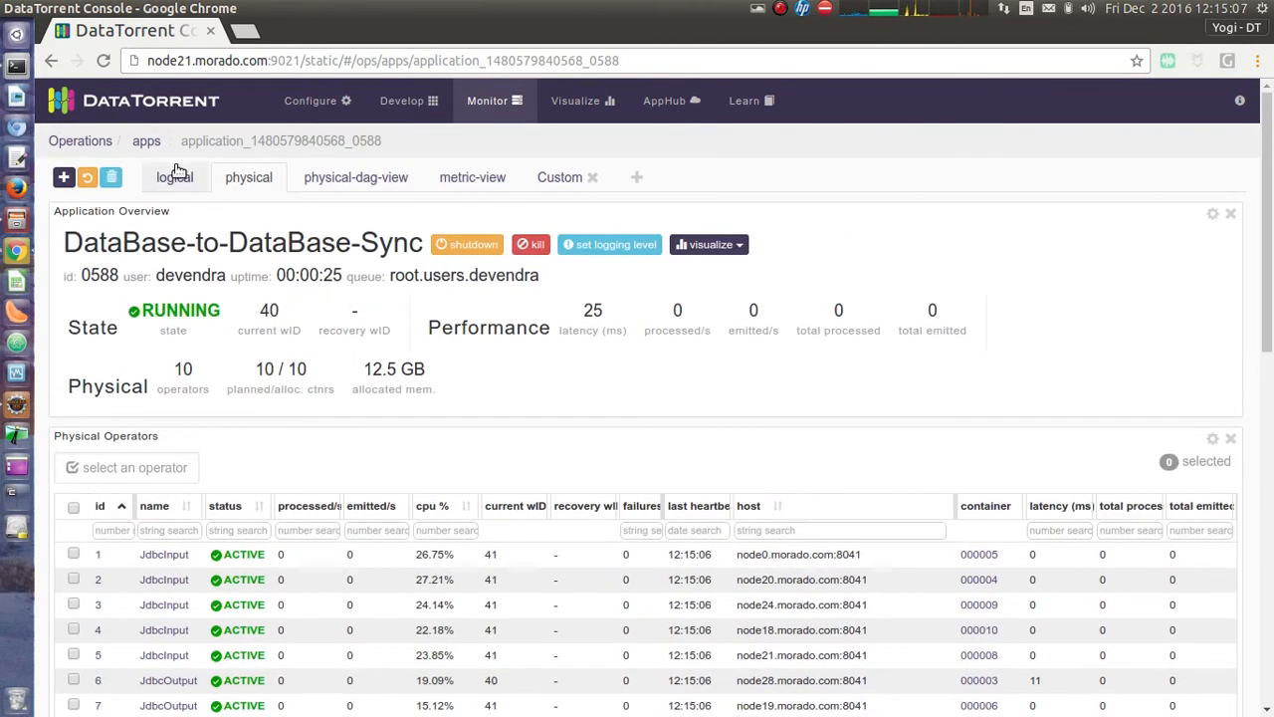
- Compare the application's logical and physical views, and examine the performance figures and the logical DAG from JdbcInput to JdbcOutput
{"action": "left_click", "coordinate": [172, 176]}
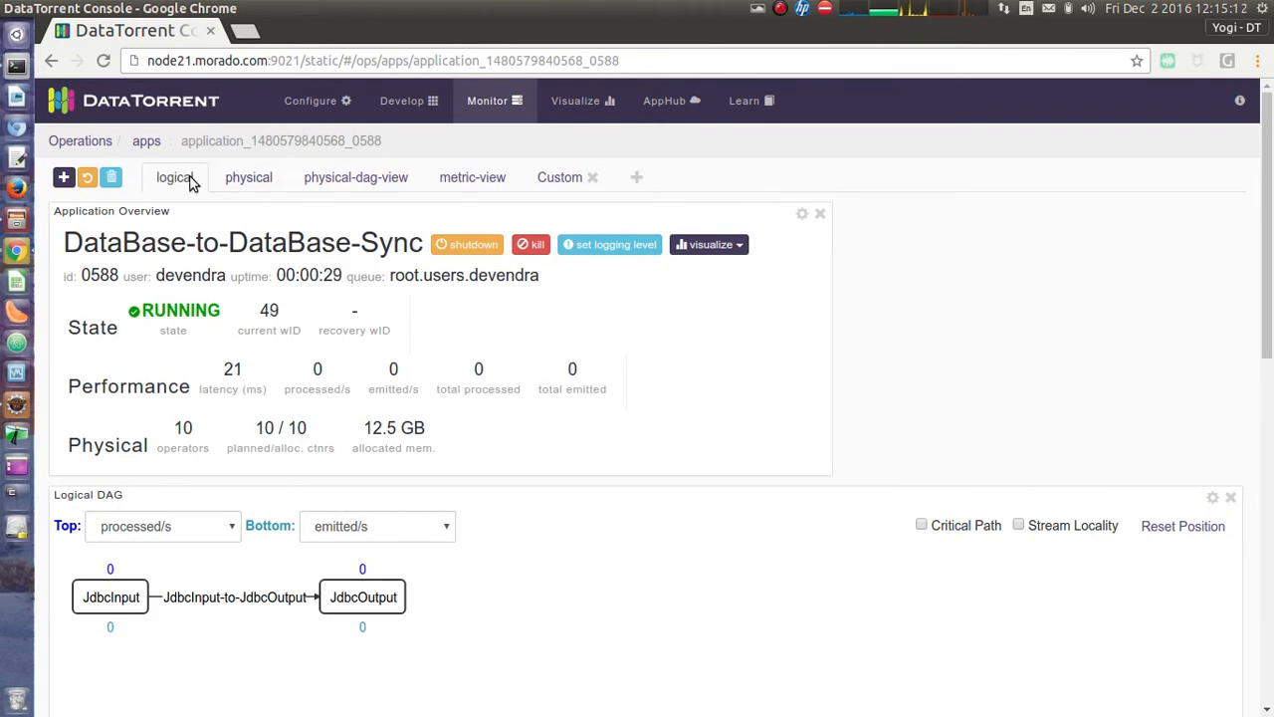
{"action": "left_click", "coordinate": [244, 177]}
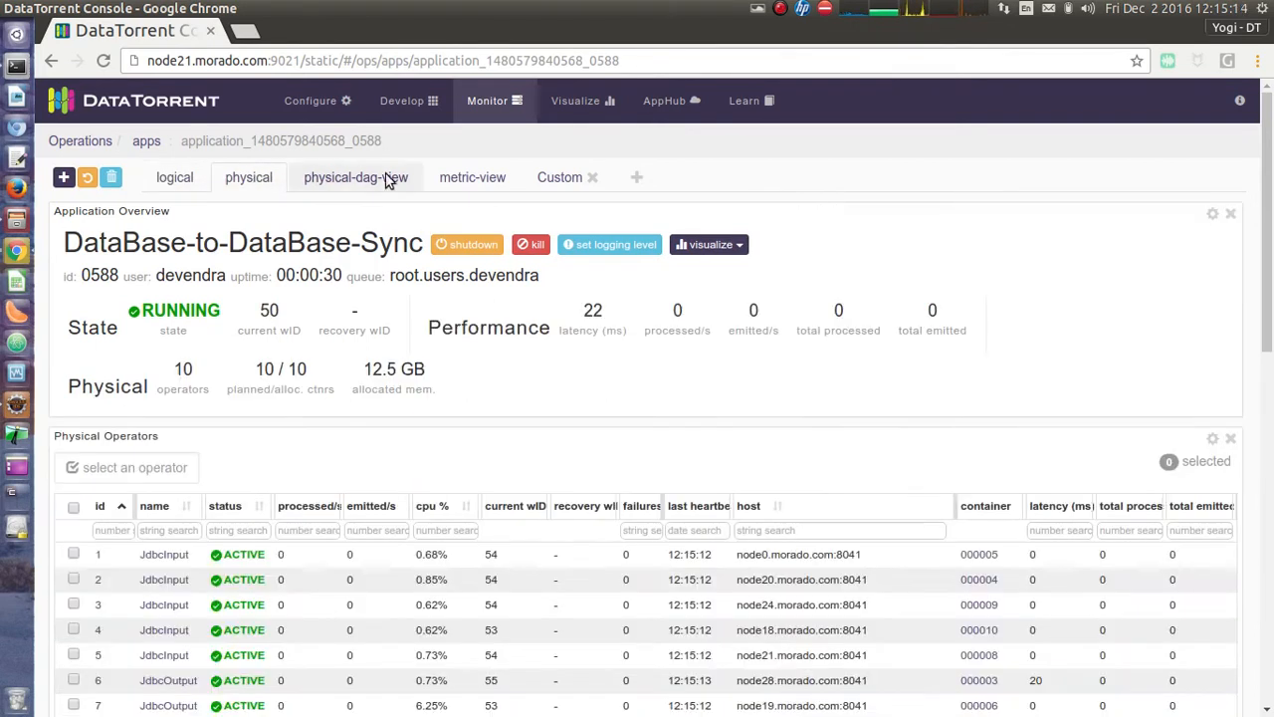
{"action": "left_click", "coordinate": [186, 181]}
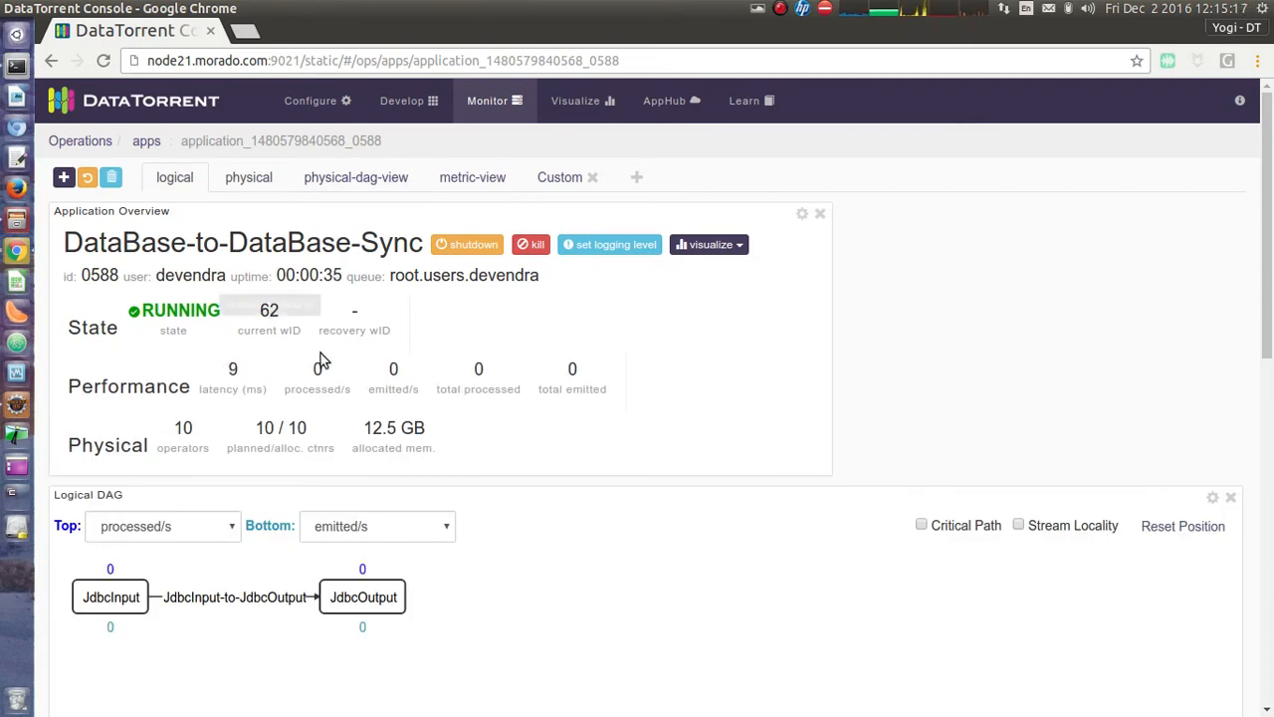
{"action": "scroll", "coordinate": [423, 453], "scroll_direction": "down", "scroll_amount": 4}
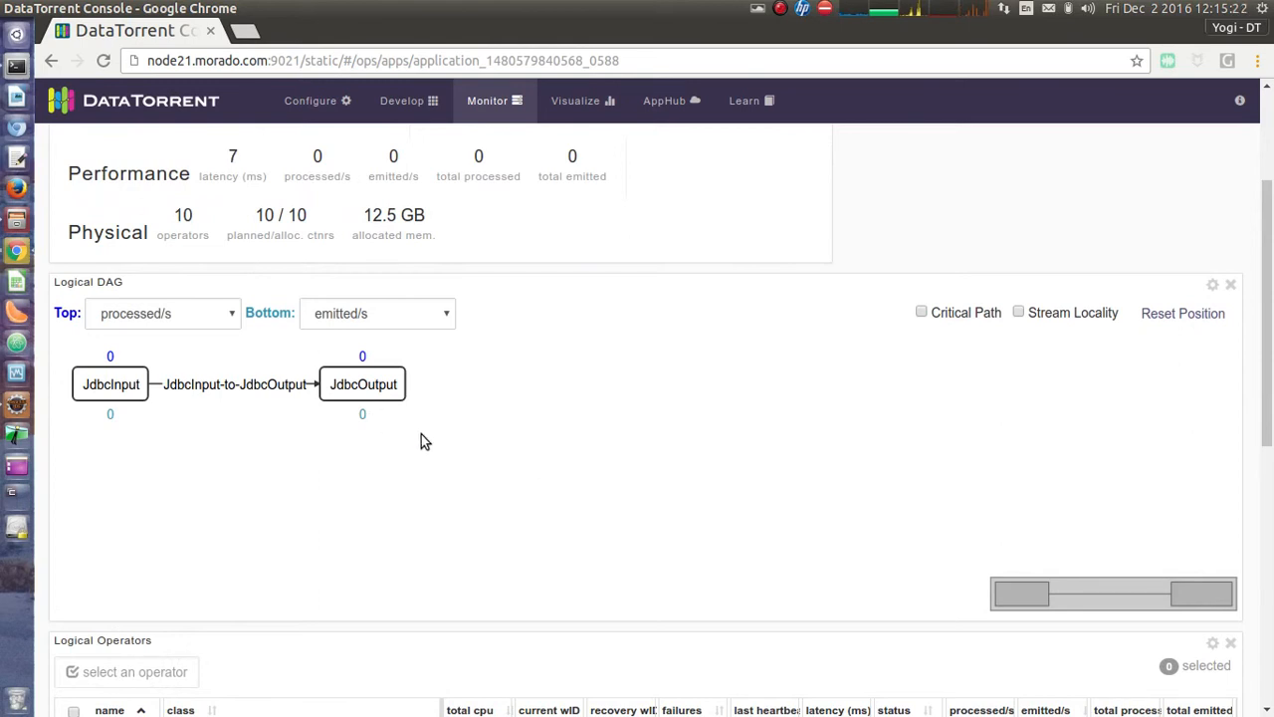
{"action": "scroll", "coordinate": [499, 460], "scroll_direction": "up", "scroll_amount": 2}
{"action": "scroll", "coordinate": [499, 458], "scroll_direction": "down", "scroll_amount": 2}
{"action": "scroll", "coordinate": [499, 458], "scroll_direction": "up", "scroll_amount": 4}
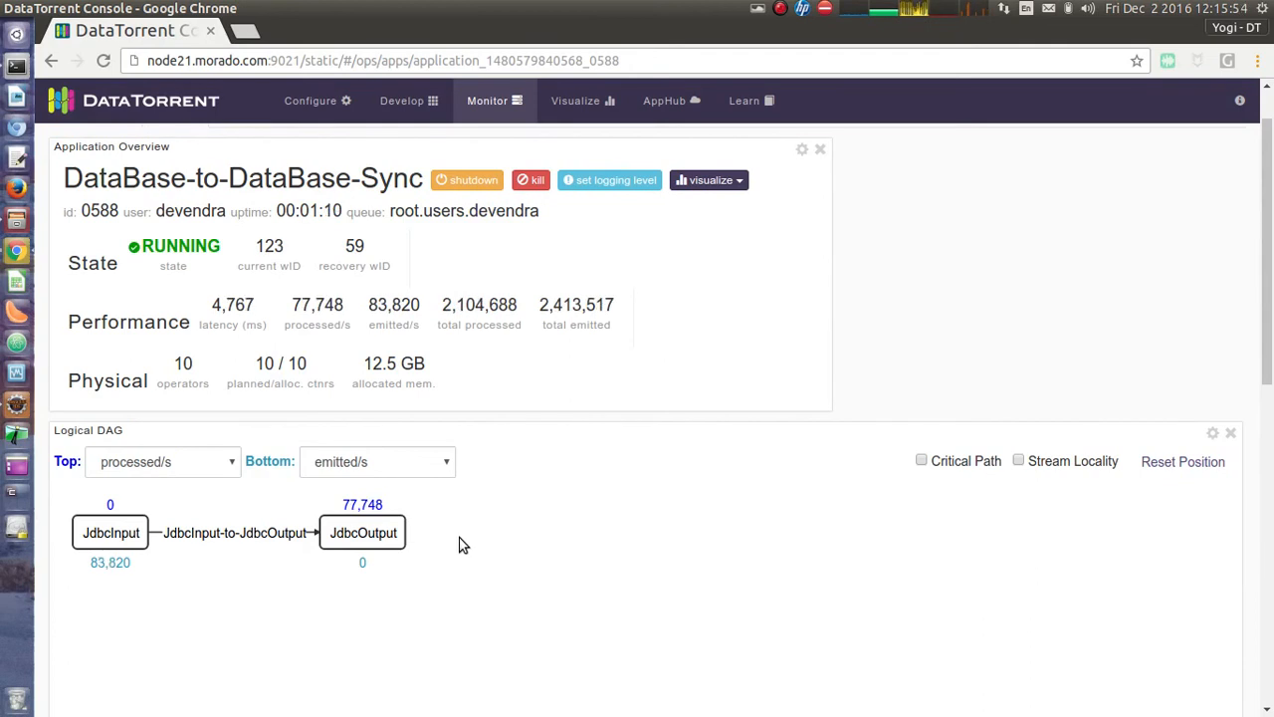
- Examine the Logical Operators table for JdbcInput and JdbcOutput and the stream listed below it
{"action": "scroll", "coordinate": [460, 544], "scroll_direction": "down", "scroll_amount": 3}
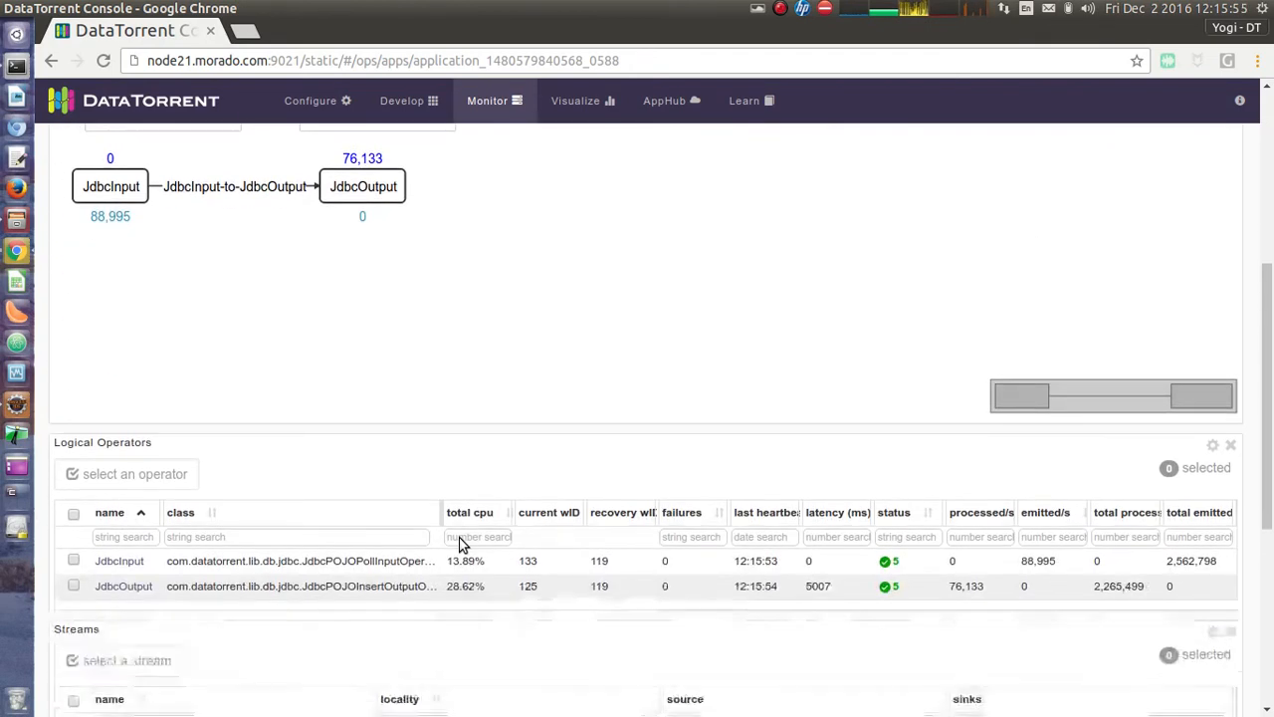
{"action": "scroll", "coordinate": [460, 544], "scroll_direction": "up", "scroll_amount": 1}
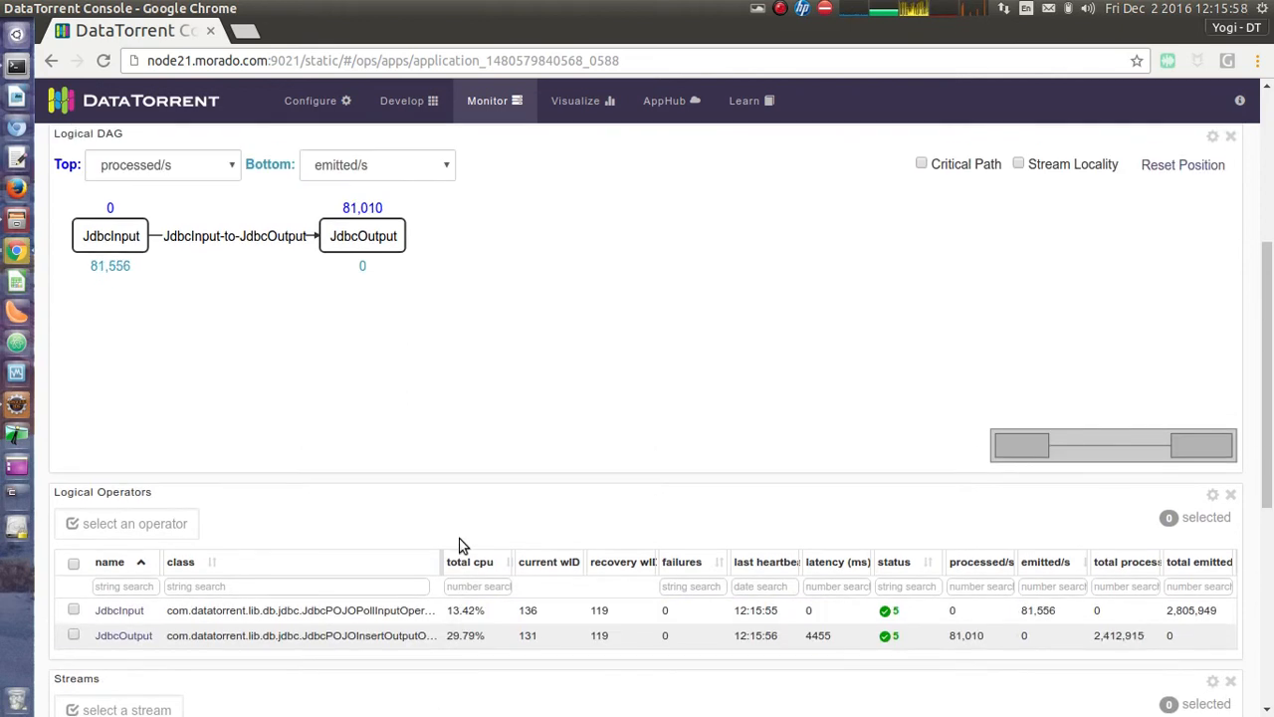
{"action": "scroll", "coordinate": [460, 544], "scroll_direction": "down", "scroll_amount": 2}
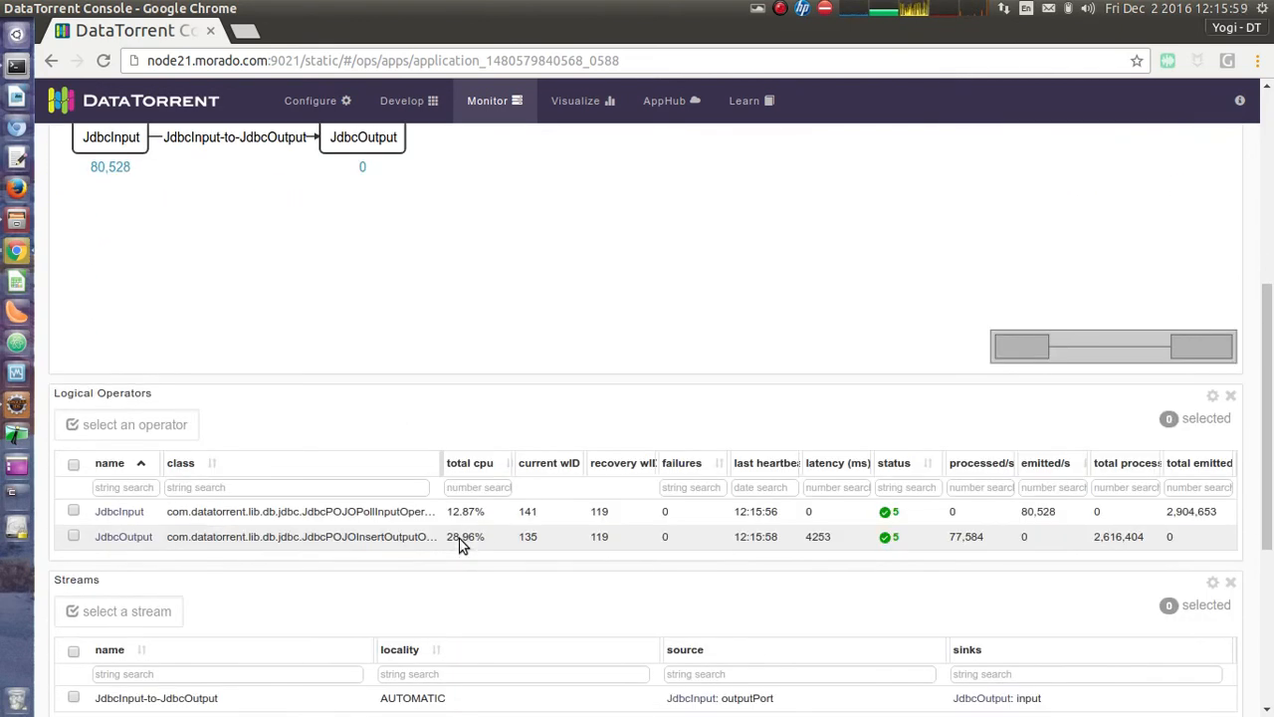
{"action": "scroll", "coordinate": [469, 540], "scroll_direction": "up", "scroll_amount": 2}
{"action": "scroll", "coordinate": [469, 540], "scroll_direction": "down", "scroll_amount": 1}
{"action": "scroll", "coordinate": [469, 543], "scroll_direction": "up", "scroll_amount": 3}
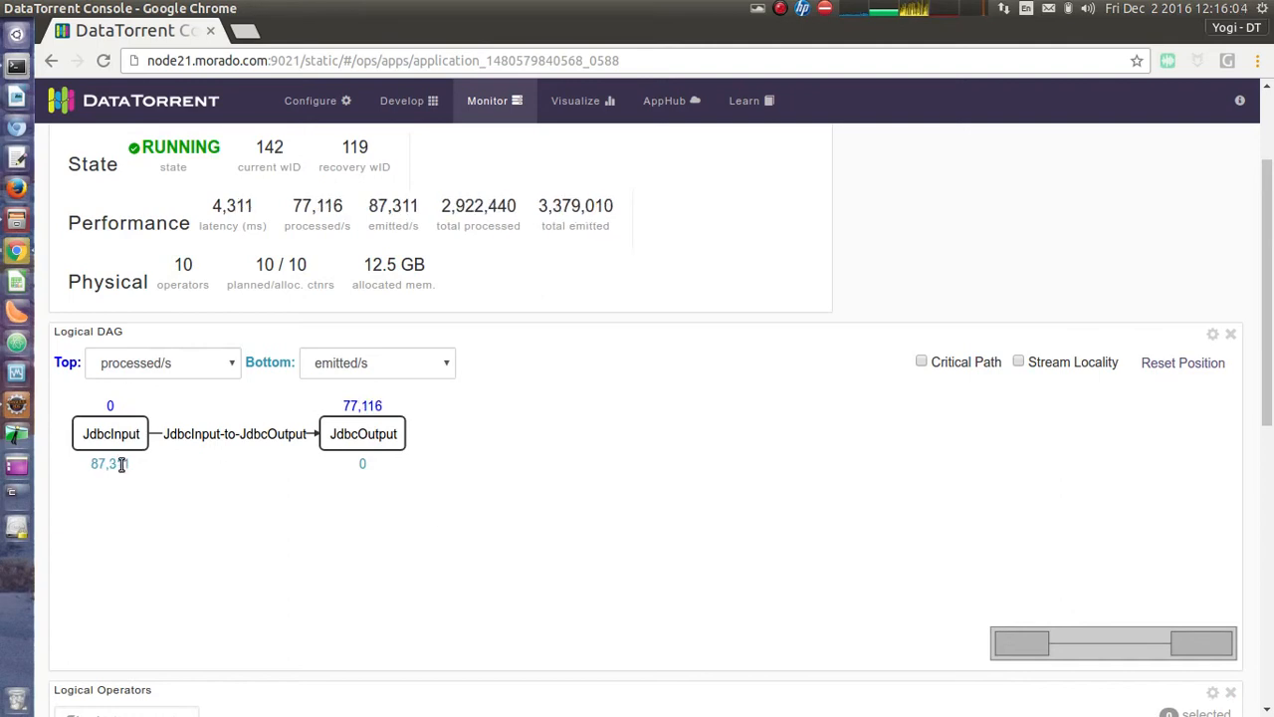
- Shift the JdbcInput-to-JdbcOutput graph within the Logical DAG view and check the application's allocated memory
{"action": "left_click_drag", "start_coordinate": [157, 460], "coordinate": [194, 464]}
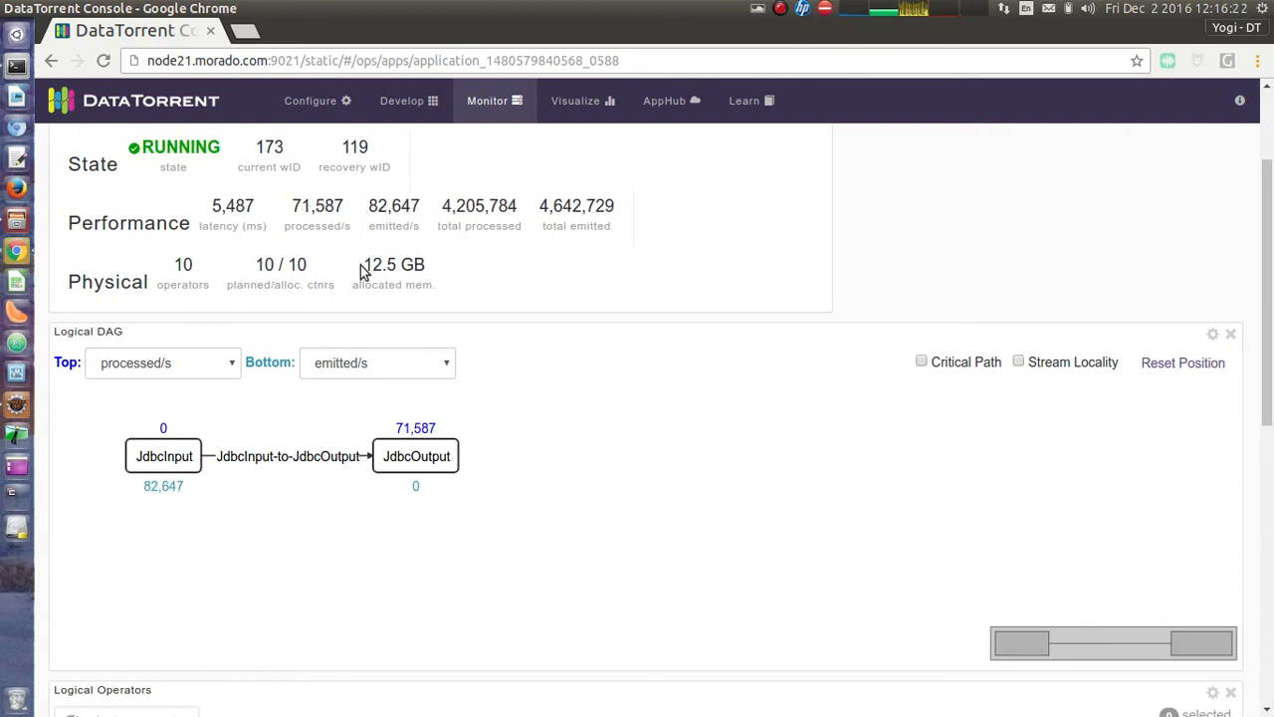
{"action": "left_click_drag", "start_coordinate": [360, 264], "coordinate": [450, 267]}
{"action": "left_click", "coordinate": [453, 265]}
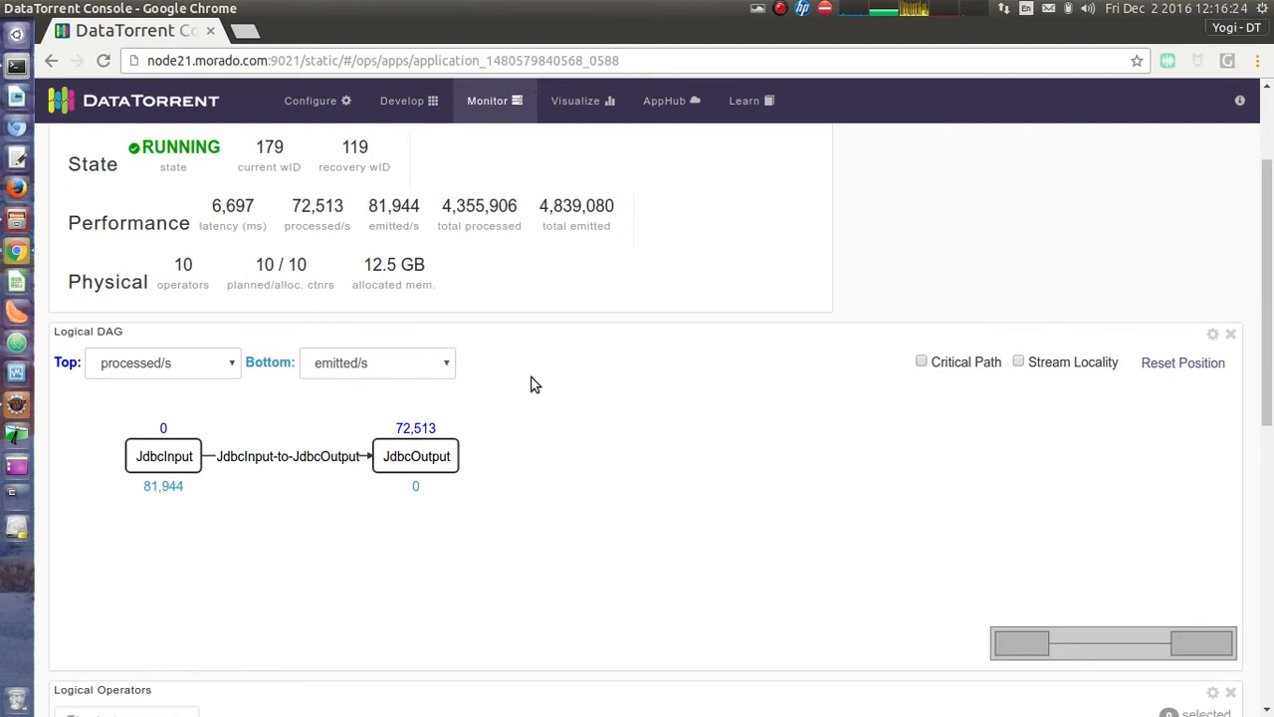
- Look over the rest of the logical view, including the Streams table and the Metrics Chart
{"action": "scroll", "coordinate": [530, 363], "scroll_direction": "up", "scroll_amount": 3}
{"action": "scroll", "coordinate": [539, 482], "scroll_direction": "down", "scroll_amount": 3}
{"action": "scroll", "coordinate": [538, 485], "scroll_direction": "down", "scroll_amount": 5}
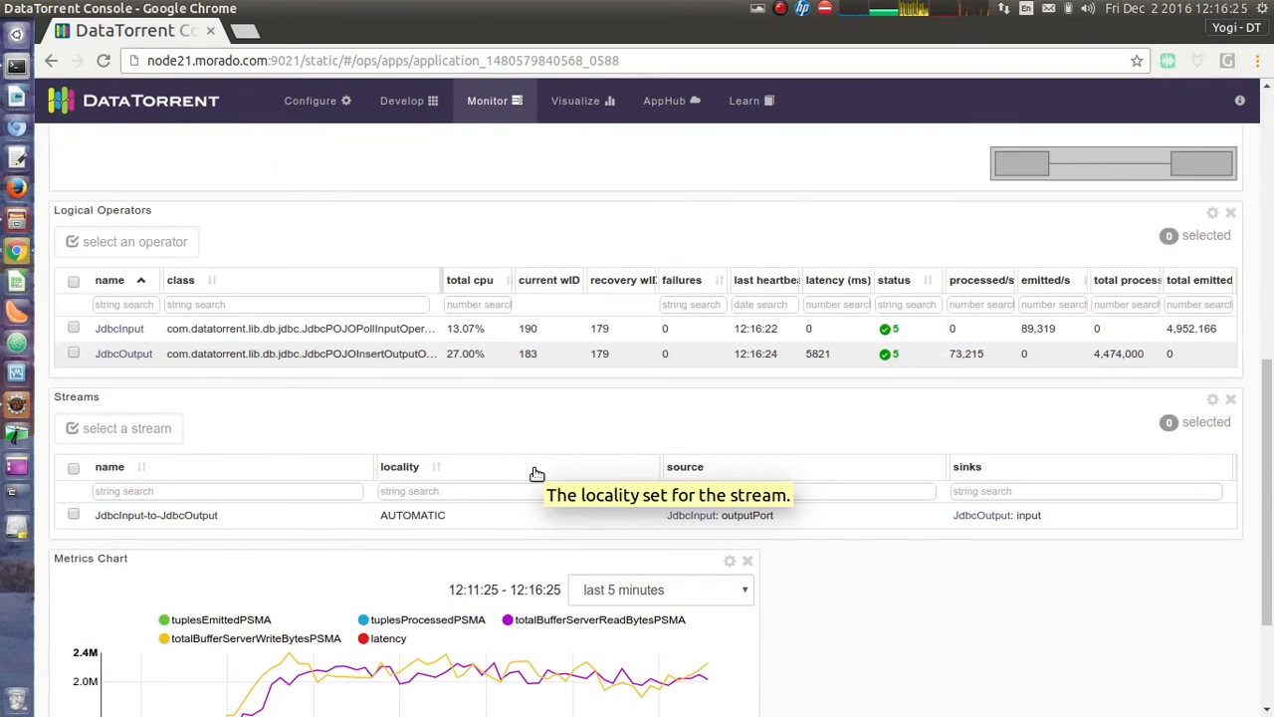
{"action": "scroll", "coordinate": [538, 474], "scroll_direction": "up", "scroll_amount": 6}
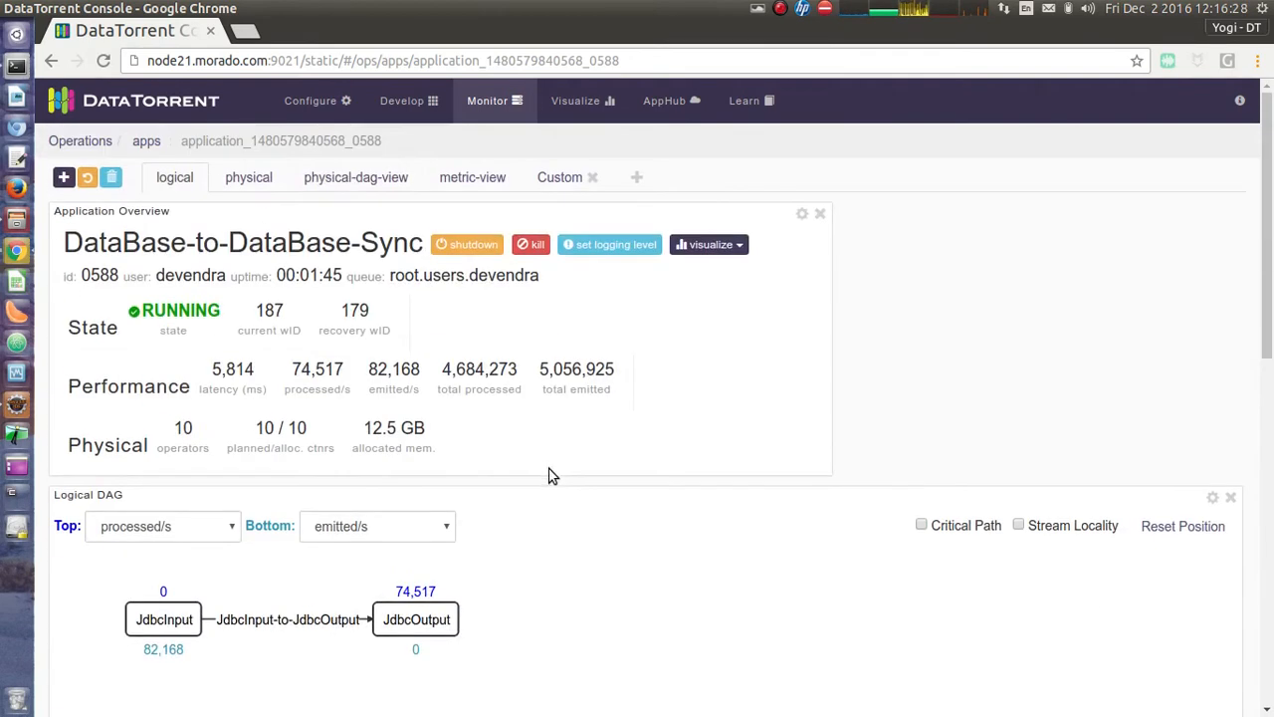
- Show the application's physical view and examine the status, throughput and hosts of the JdbcInput and JdbcOutput partitions
{"action": "left_click", "coordinate": [241, 177]}
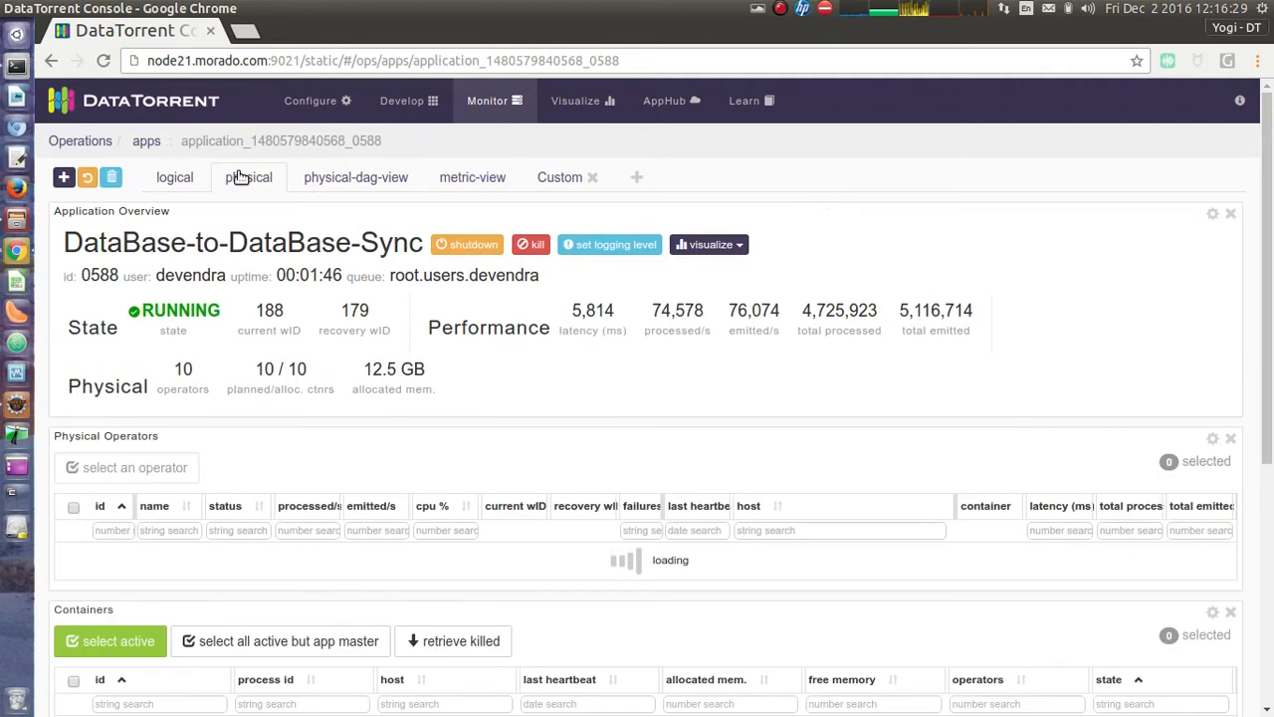
{"action": "scroll", "coordinate": [394, 362], "scroll_direction": "down", "scroll_amount": 3}
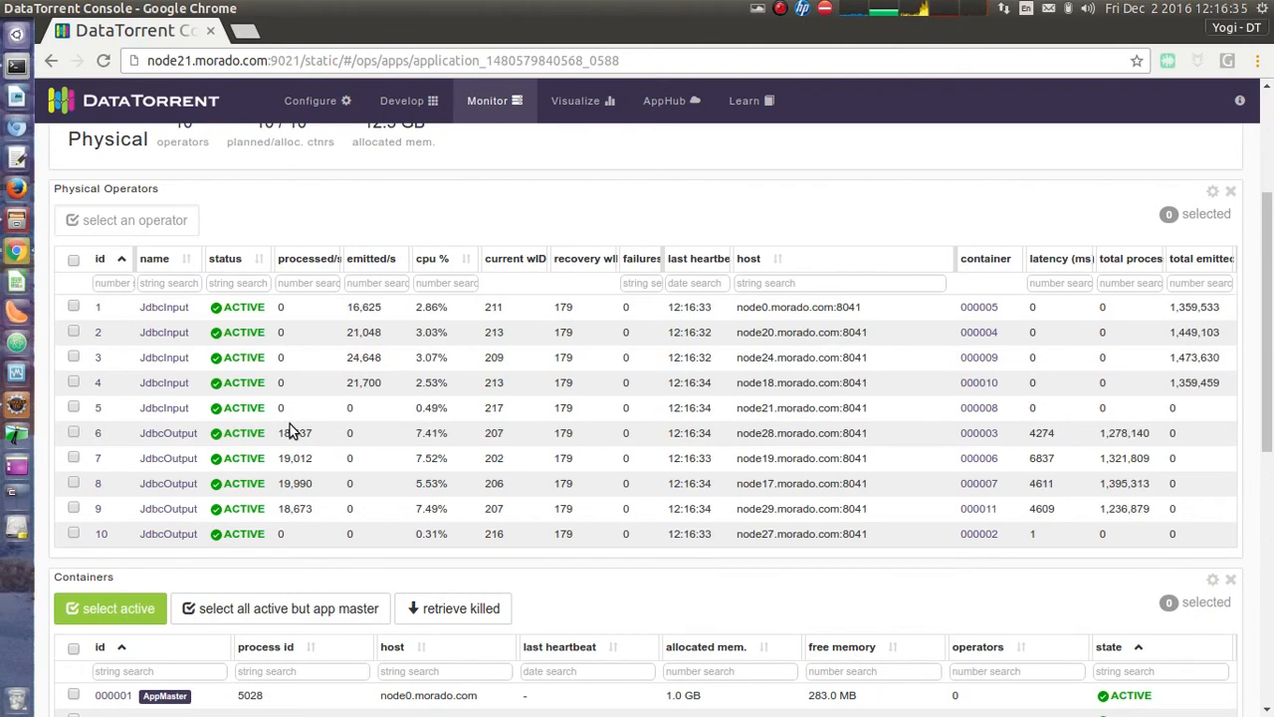
{"action": "scroll", "coordinate": [290, 428], "scroll_direction": "up", "scroll_amount": 1}
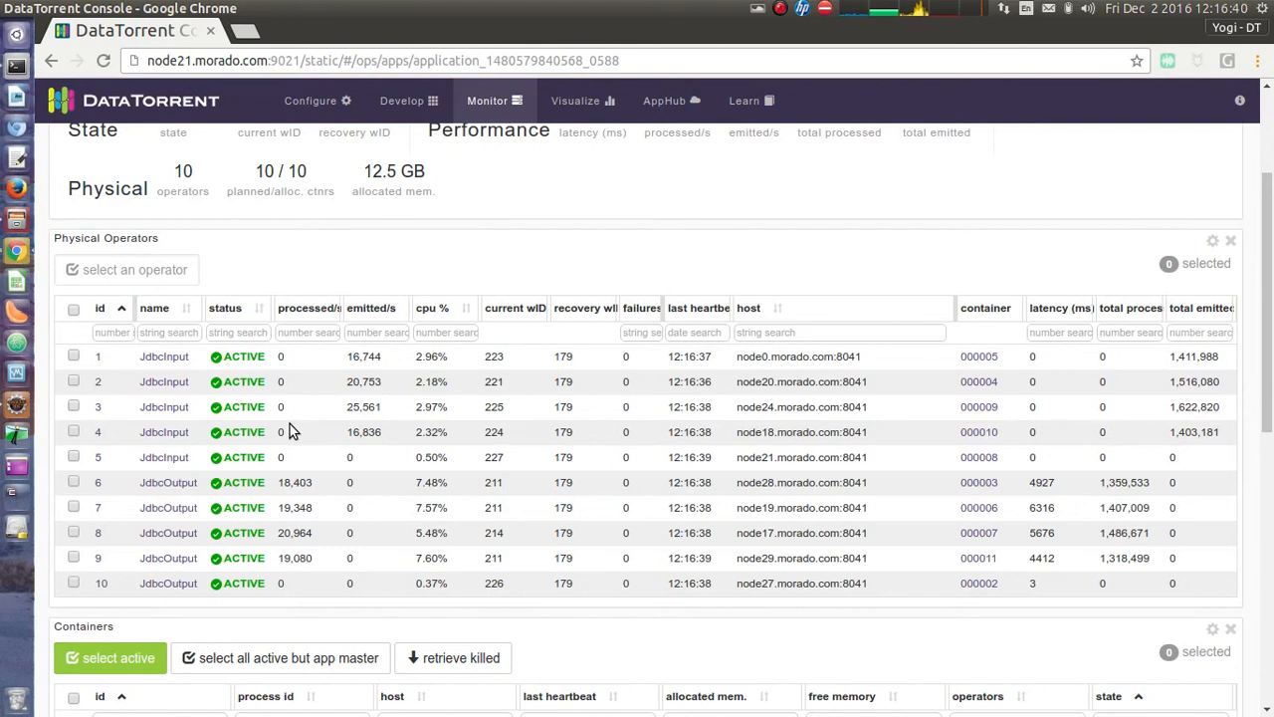
{"action": "scroll", "coordinate": [291, 425], "scroll_direction": "up", "scroll_amount": 1}
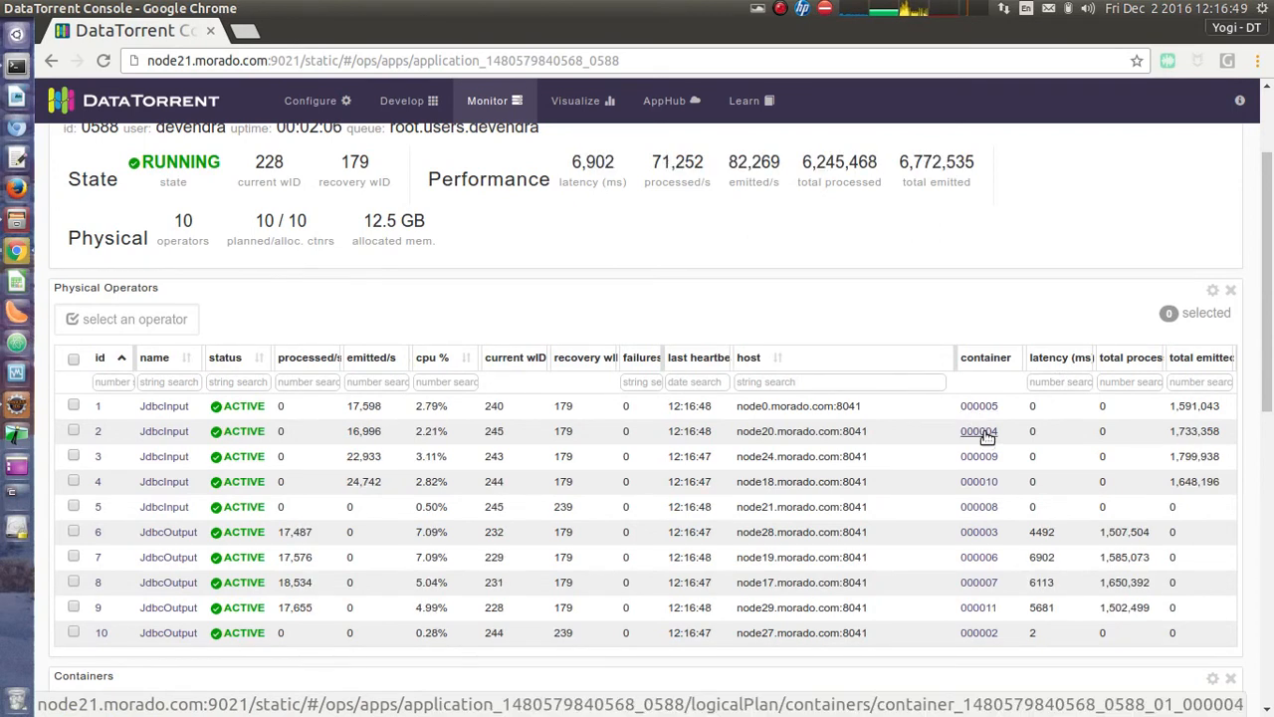
- Open container 000004 of the JdbcInput operator and read through its dt.log file from start to end
{"action": "left_click", "coordinate": [978, 432]}
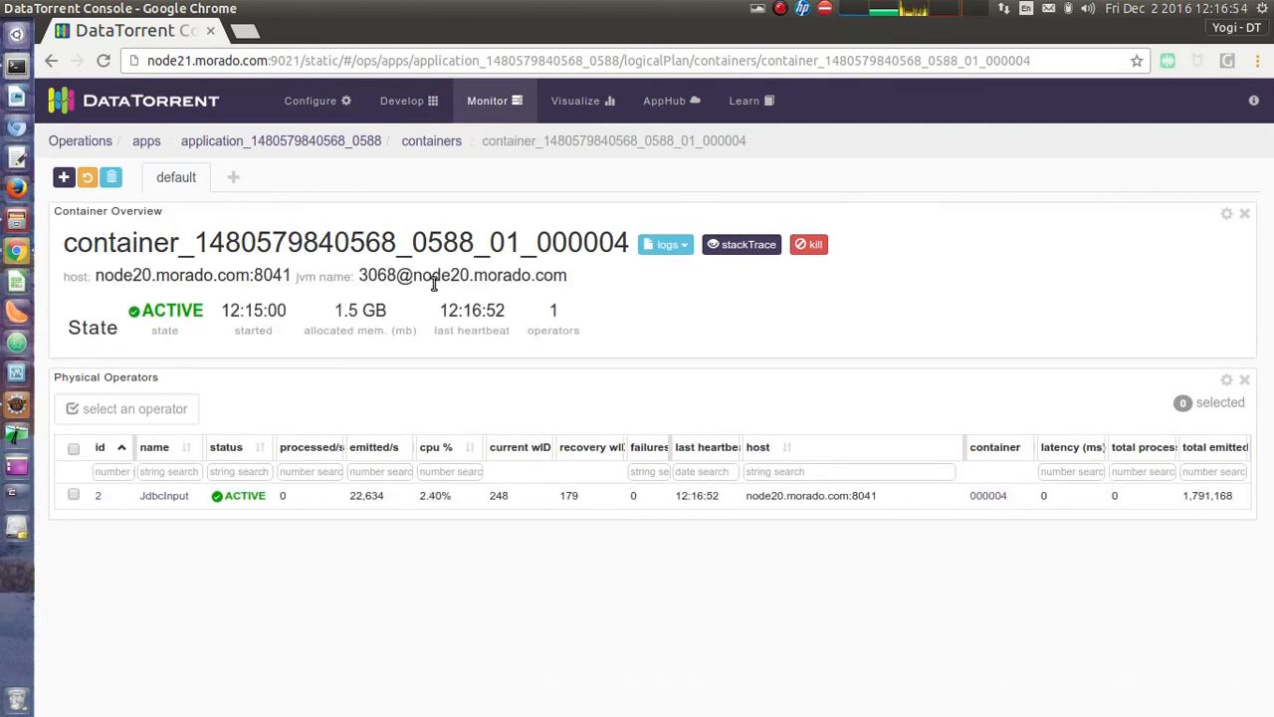
{"action": "left_click", "coordinate": [675, 245]}
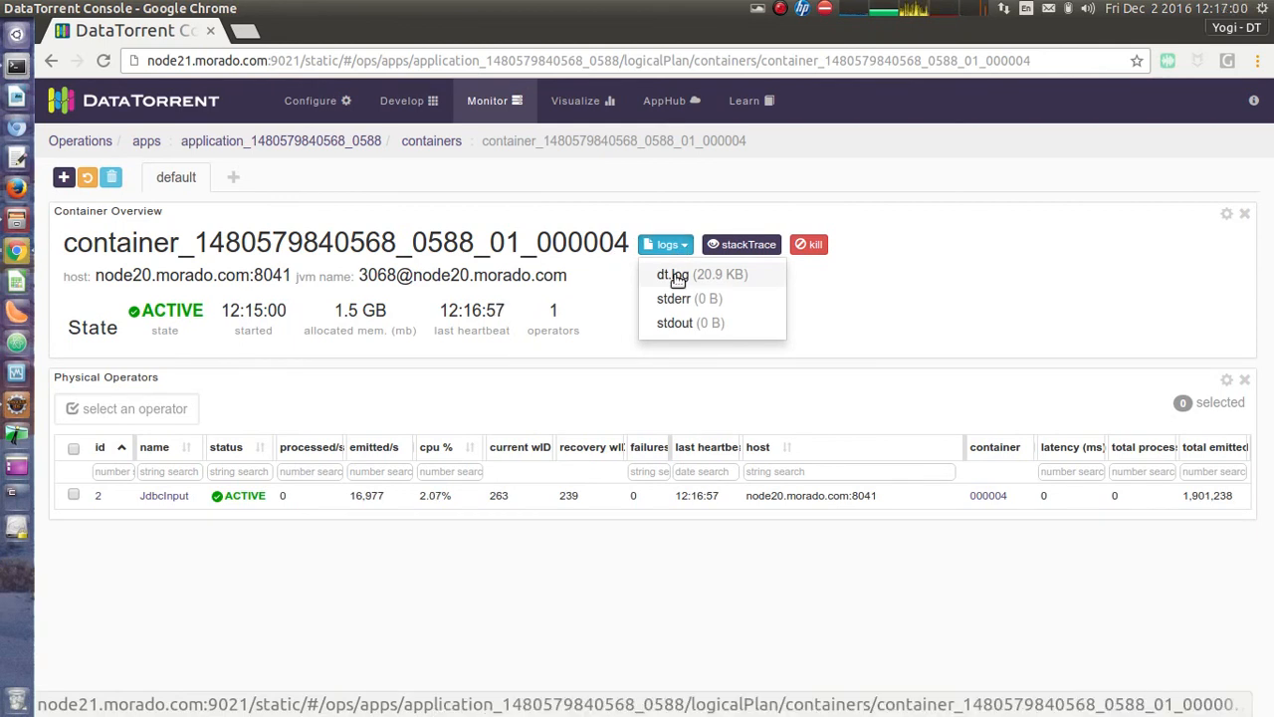
{"action": "left_click", "coordinate": [675, 277]}
{"action": "scroll", "coordinate": [808, 388], "scroll_direction": "down", "scroll_amount": 10}
{"action": "scroll", "coordinate": [809, 383], "scroll_direction": "down", "scroll_amount": 15}
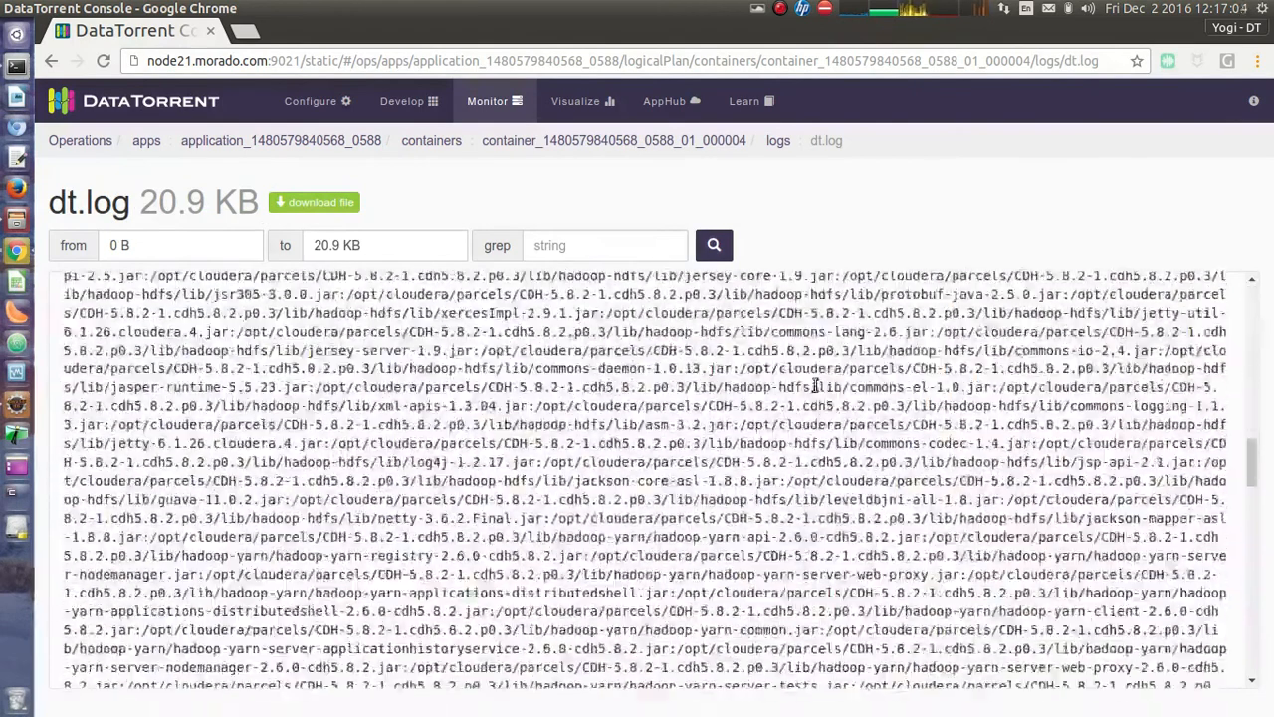
{"action": "scroll", "coordinate": [811, 388], "scroll_direction": "down", "scroll_amount": 5}
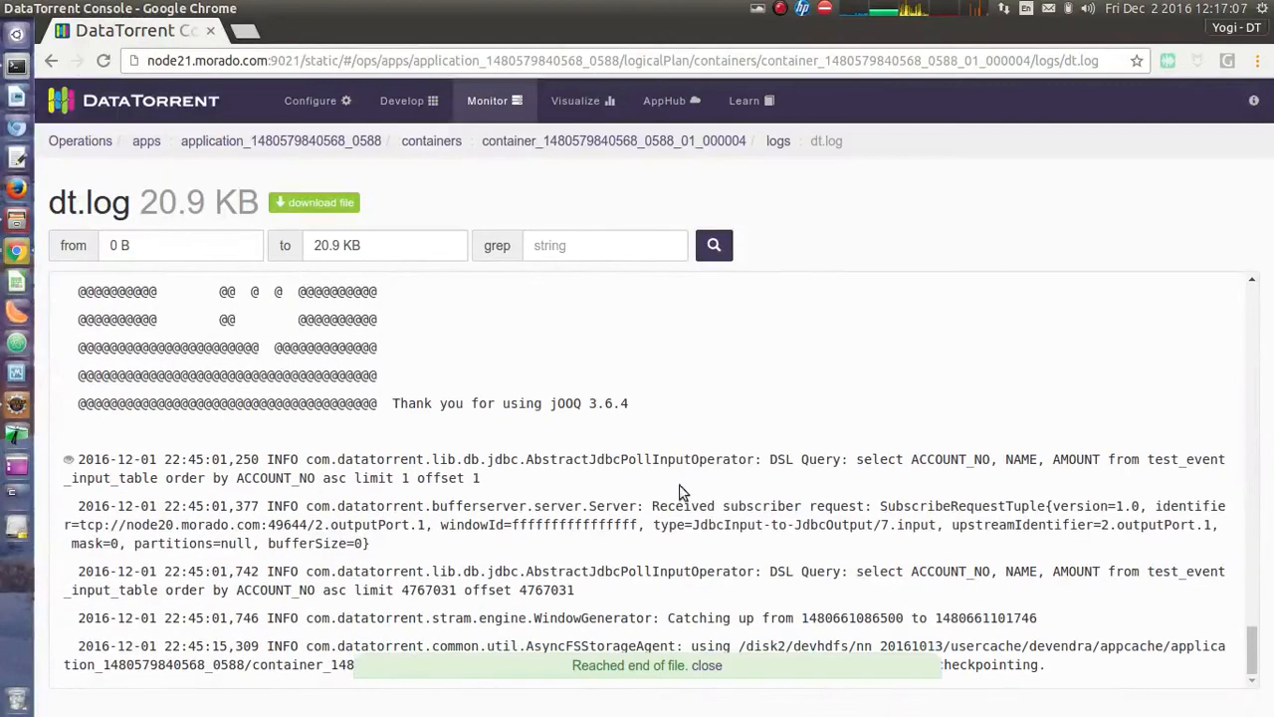
{"action": "left_click", "coordinate": [701, 665]}
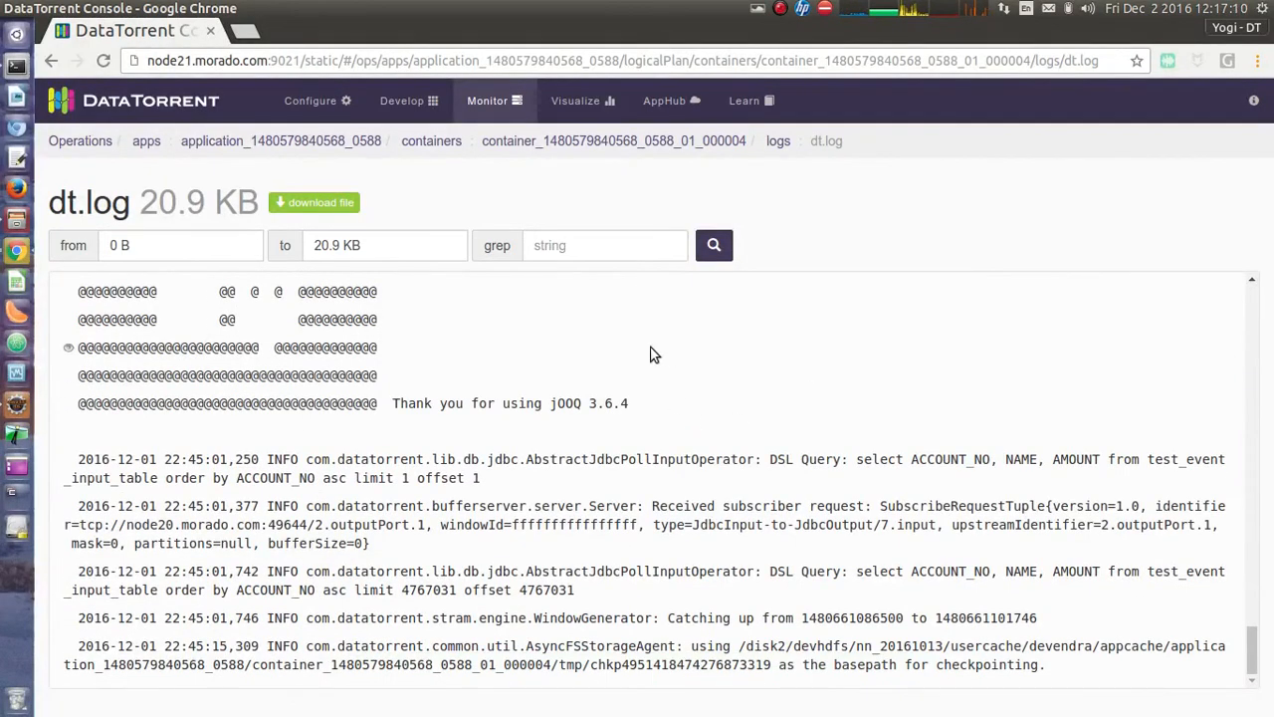
{"action": "scroll", "coordinate": [667, 436], "scroll_direction": "up", "scroll_amount": 1}
{"action": "scroll", "coordinate": [666, 436], "scroll_direction": "up", "scroll_amount": 15}
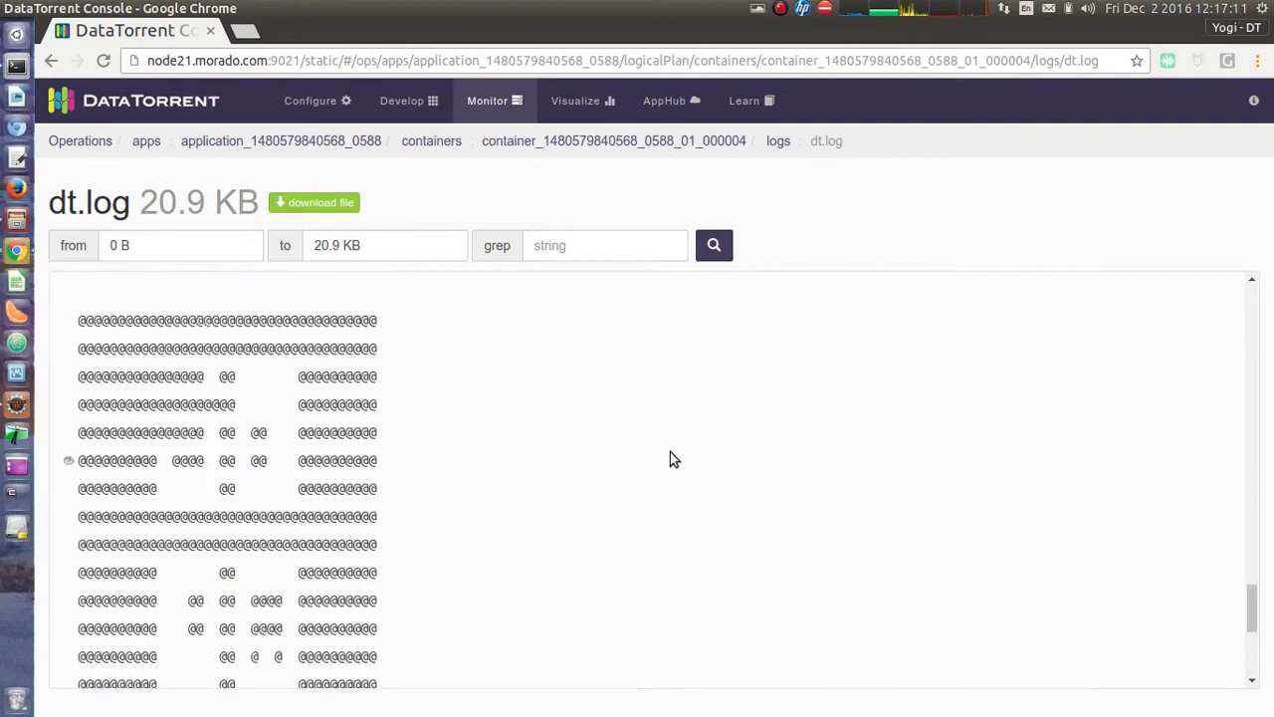
{"action": "scroll", "coordinate": [676, 468], "scroll_direction": "up", "scroll_amount": 15}
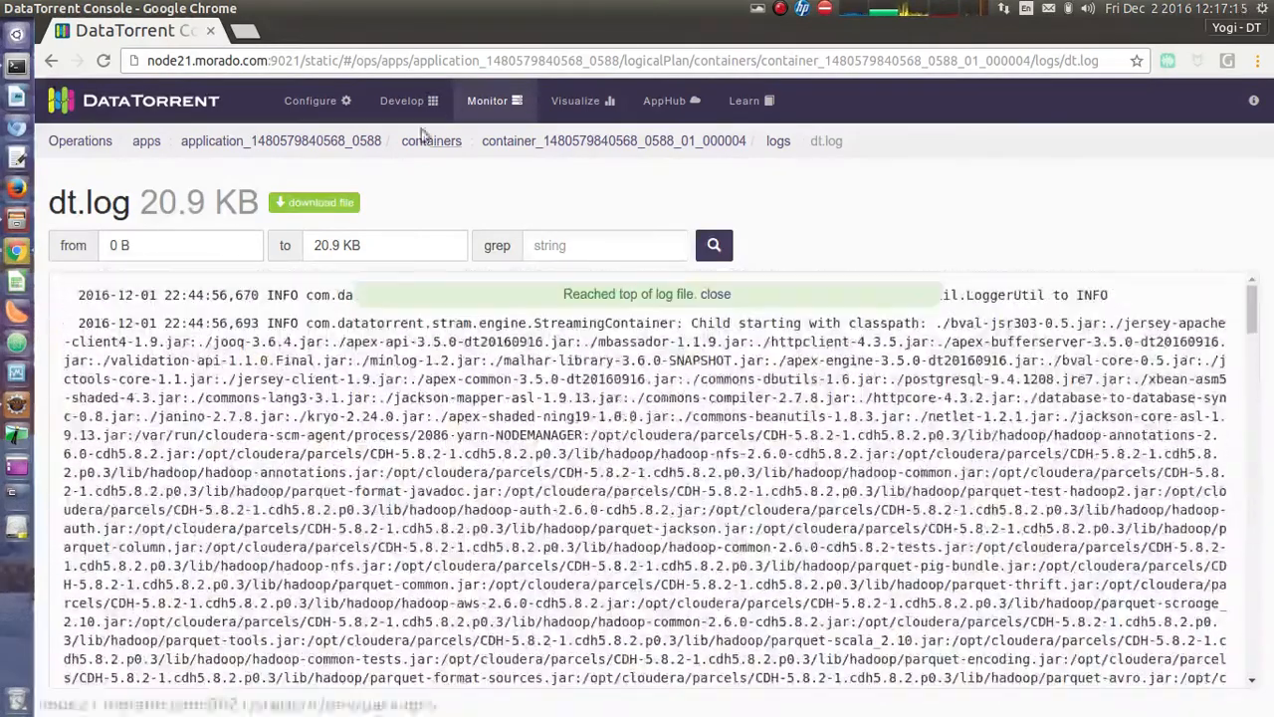
- Return to the application's page and review its Physical Operators and Containers sections in the physical view
{"action": "left_click", "coordinate": [343, 145]}
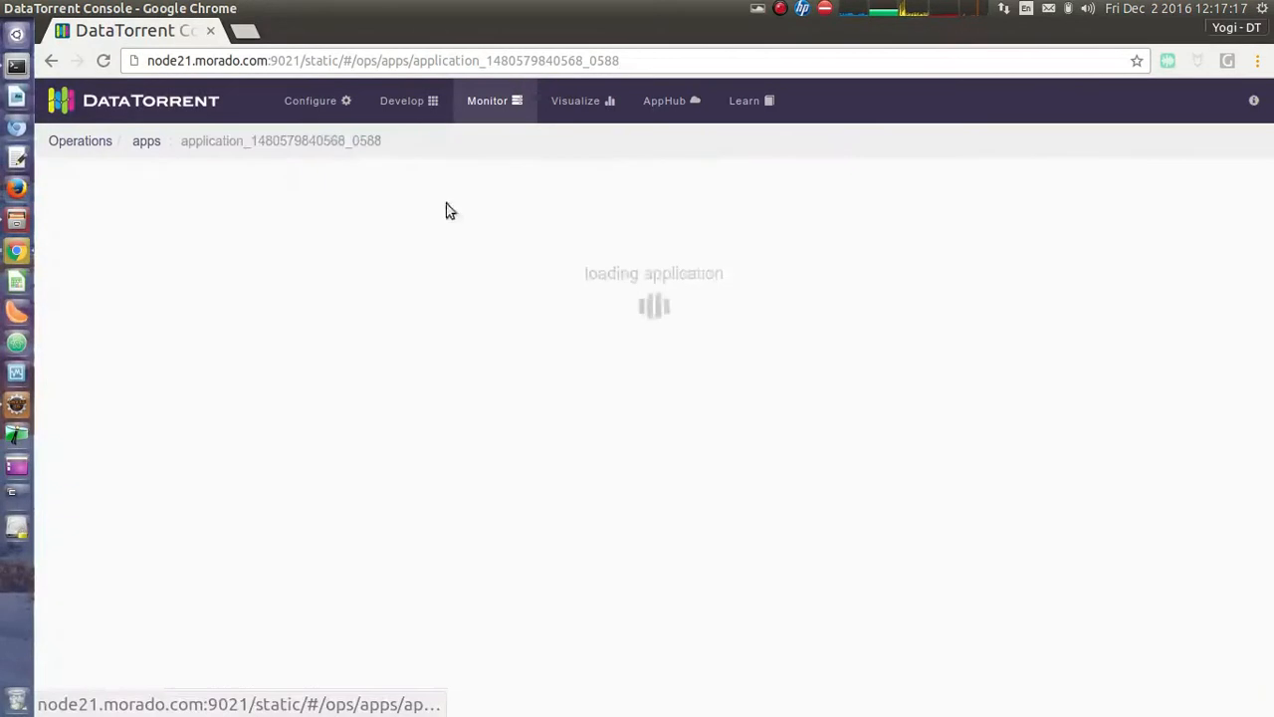
{"action": "scroll", "coordinate": [767, 390], "scroll_direction": "down", "scroll_amount": 2}
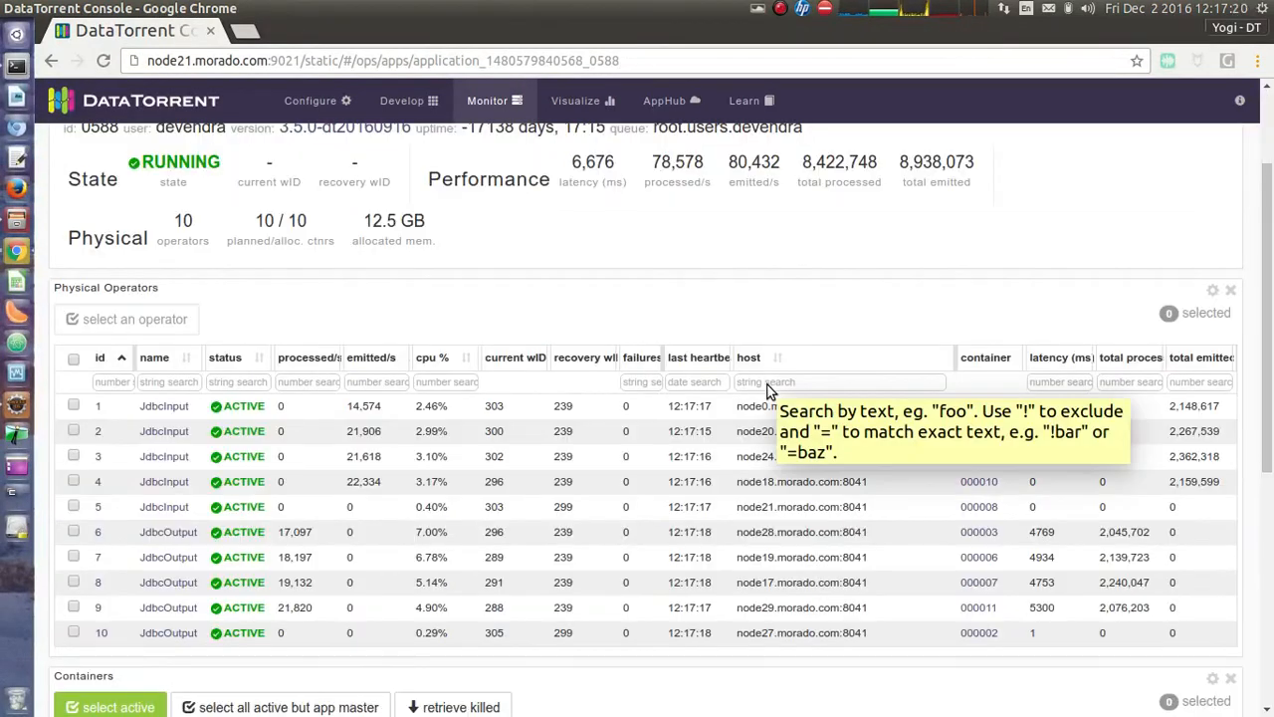
{"action": "scroll", "coordinate": [603, 475], "scroll_direction": "down", "scroll_amount": 2}
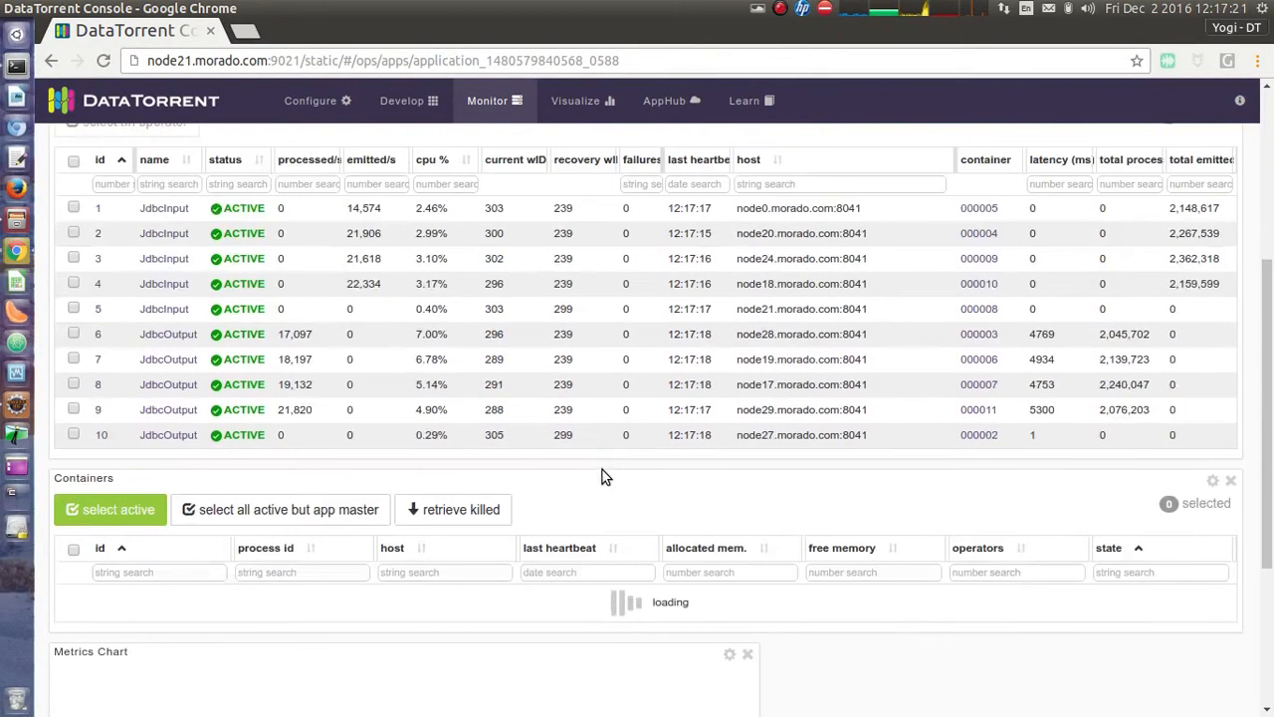
{"action": "scroll", "coordinate": [603, 476], "scroll_direction": "up", "scroll_amount": 3}
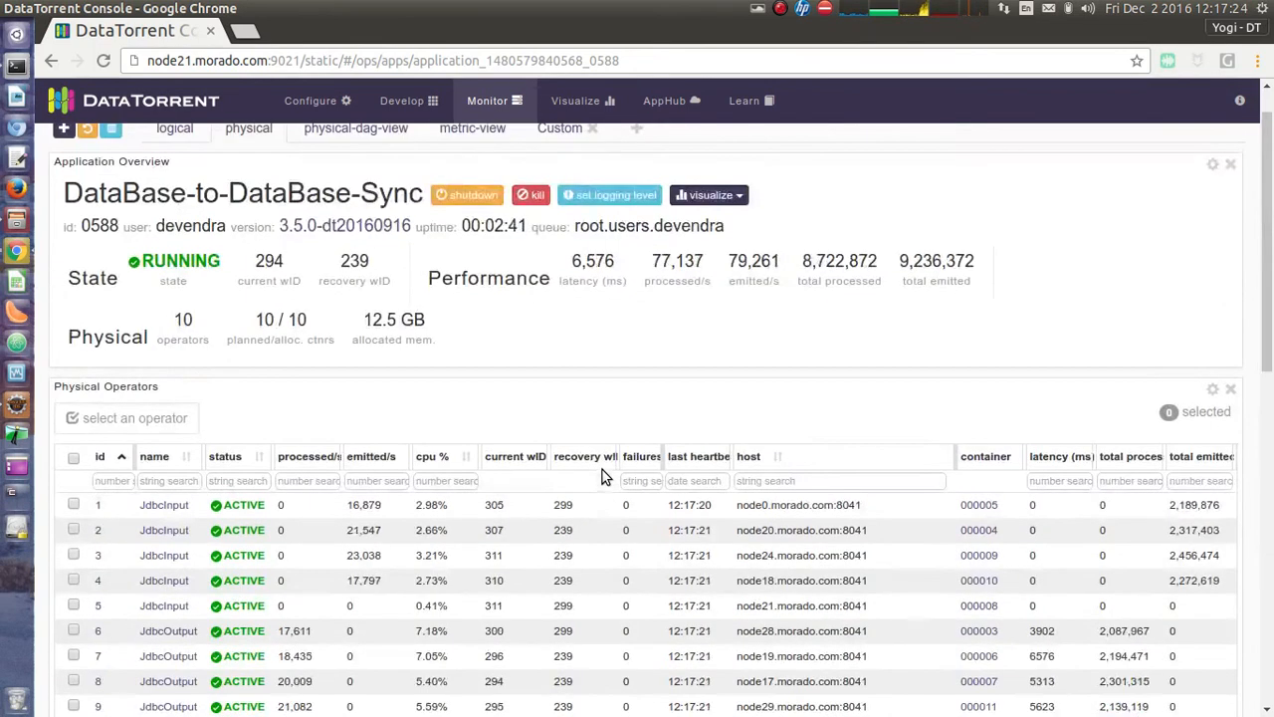
{"action": "scroll", "coordinate": [602, 476], "scroll_direction": "up", "scroll_amount": 1}
{"action": "left_click", "coordinate": [179, 177]}
{"action": "left_click", "coordinate": [236, 177]}
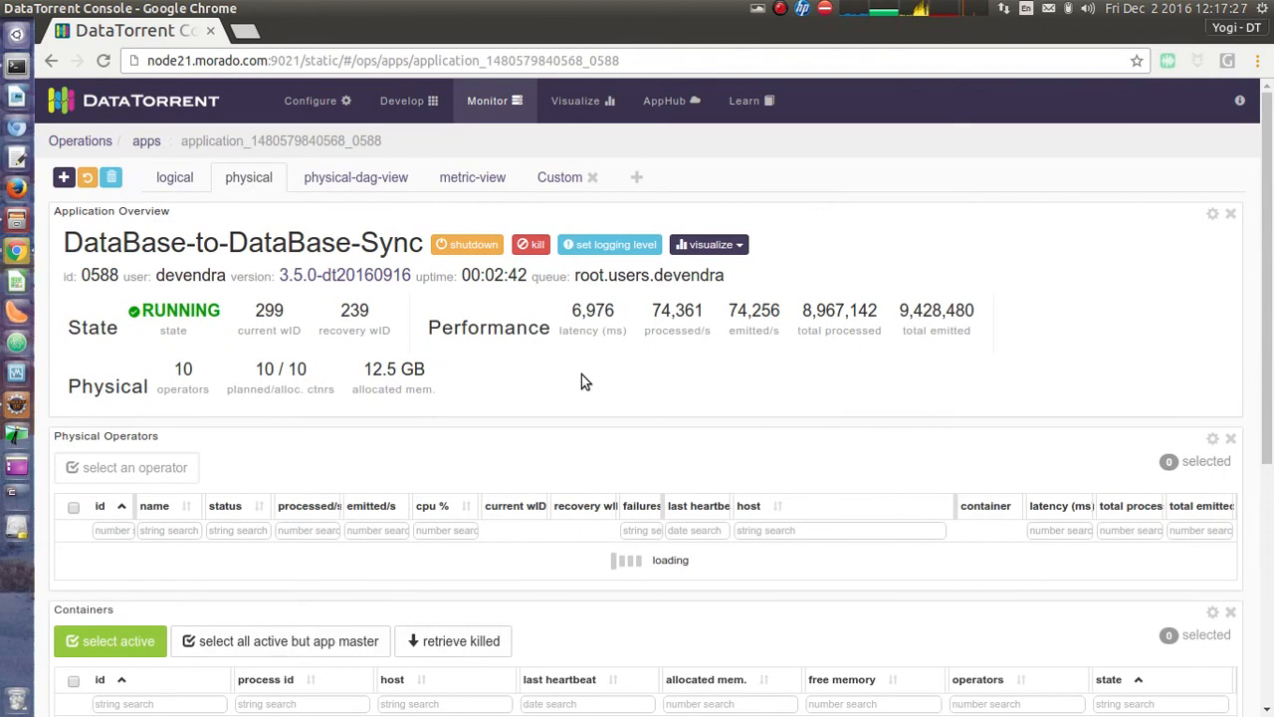